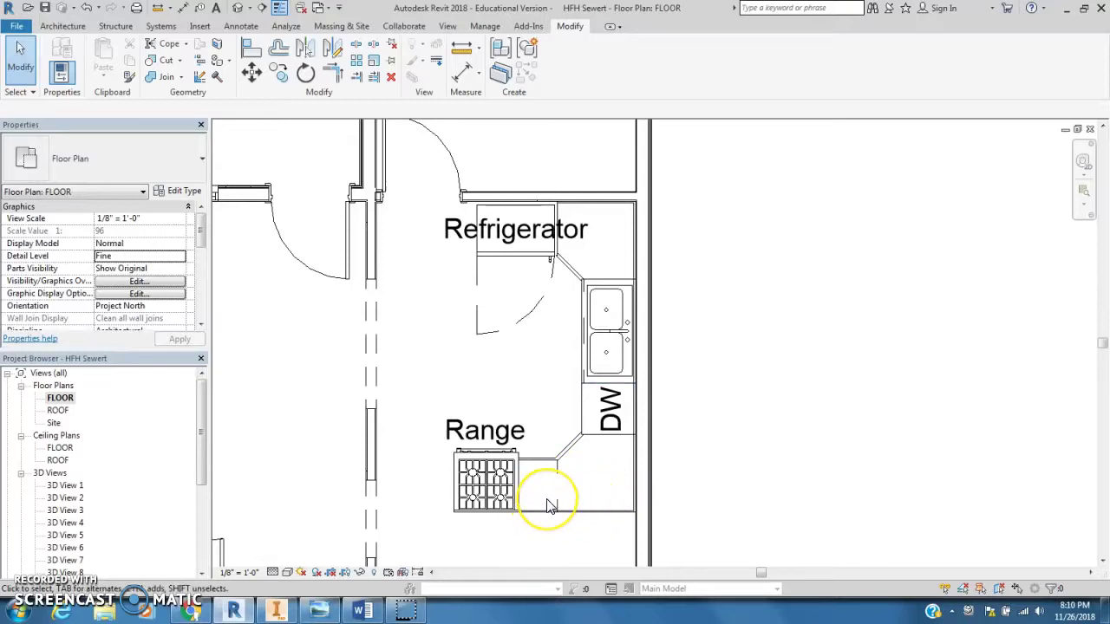
click(600, 487)
click(529, 507)
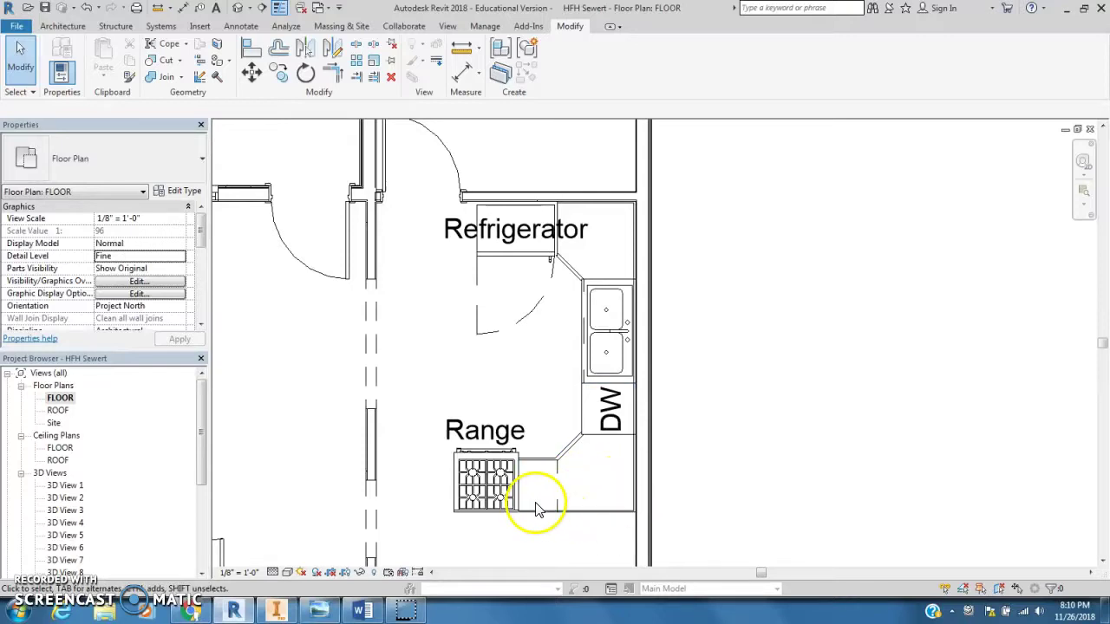
click(565, 497)
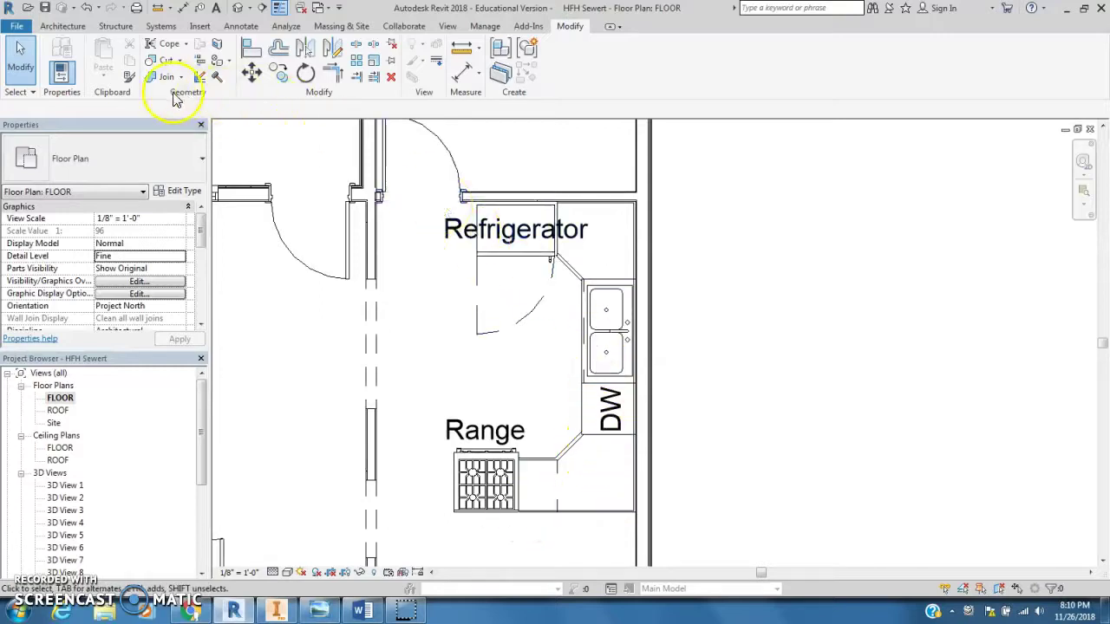
Step: Load all the upper cabinet families from the Wall Cabinets folder of the Casework library for component placement
click(63, 26)
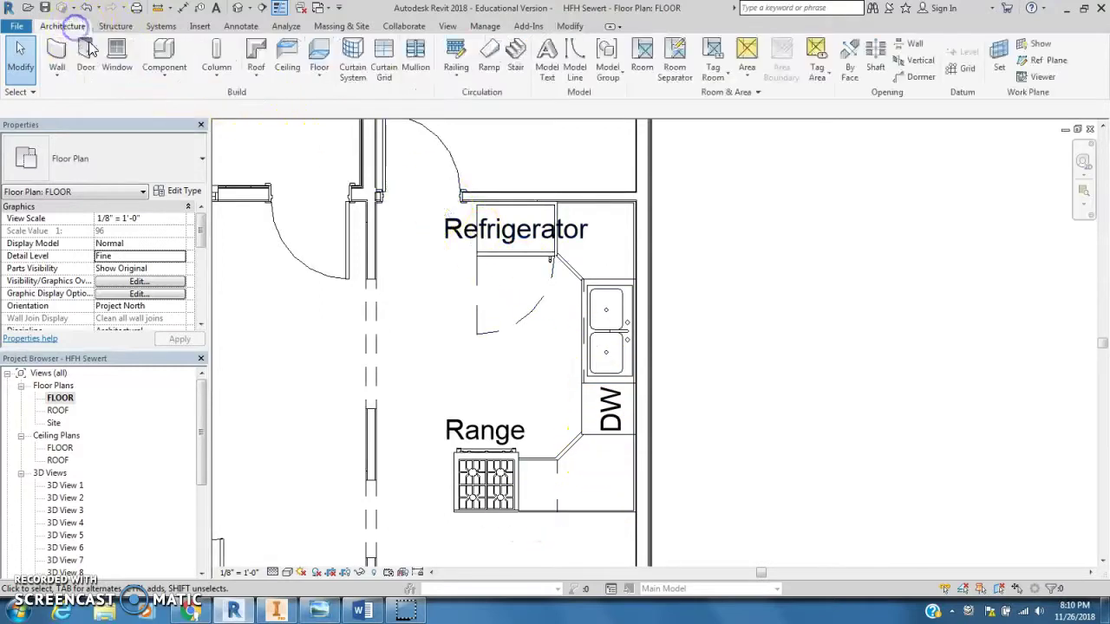
click(165, 58)
click(560, 59)
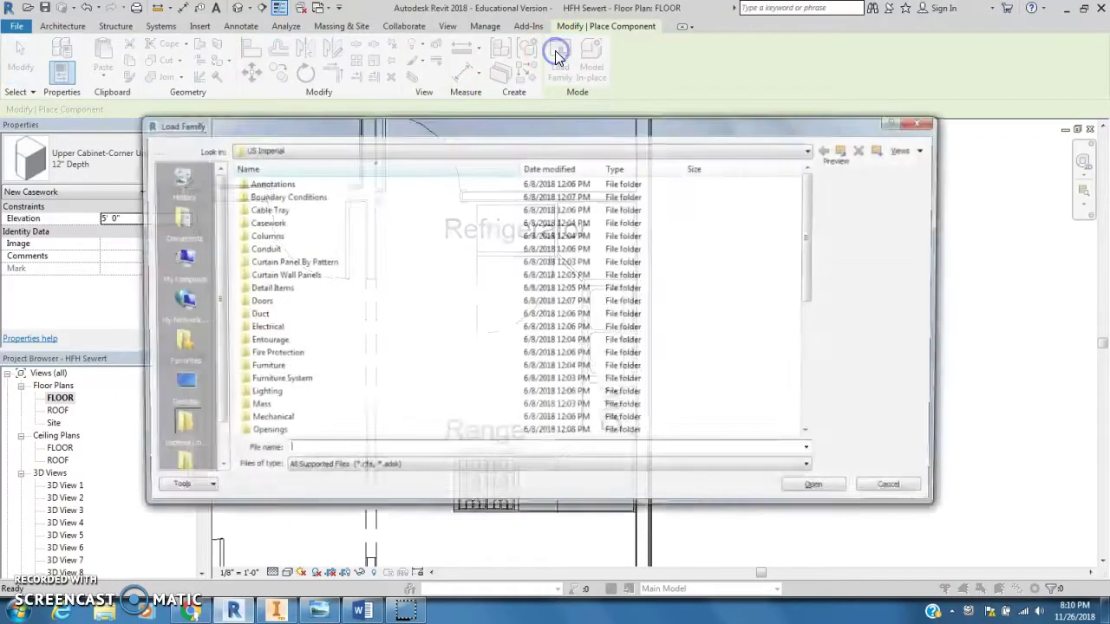
double_click(260, 223)
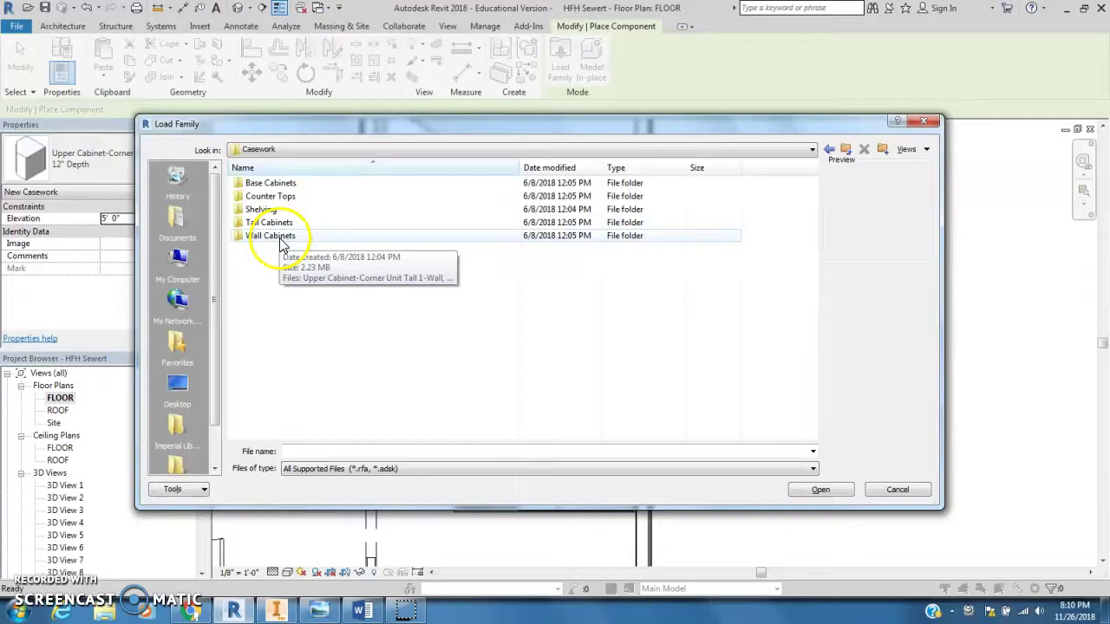
double_click(277, 237)
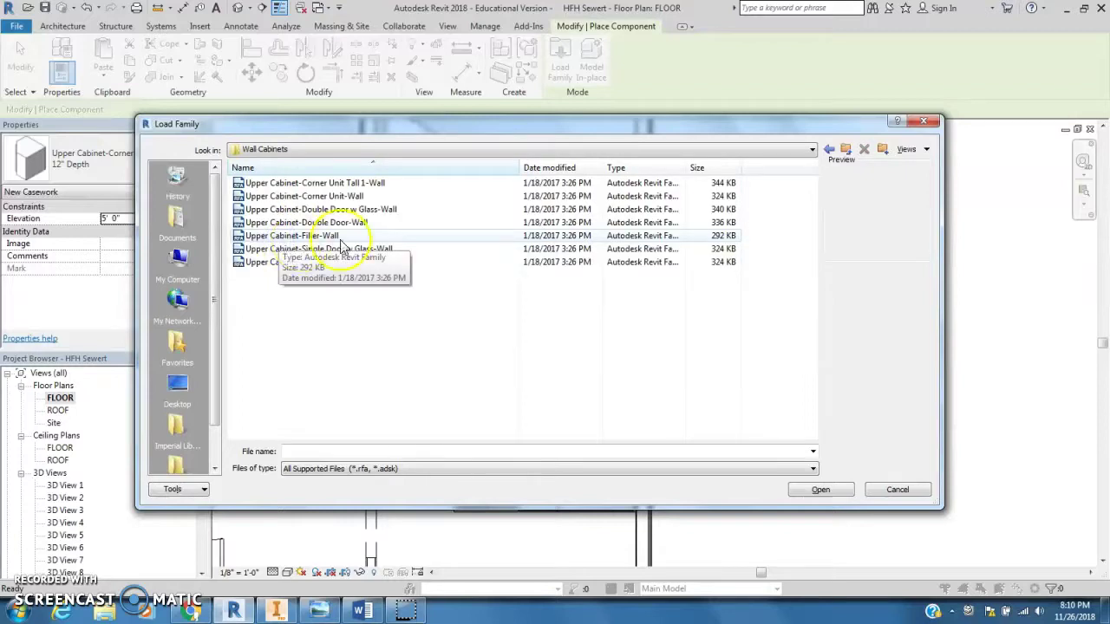
click(358, 183)
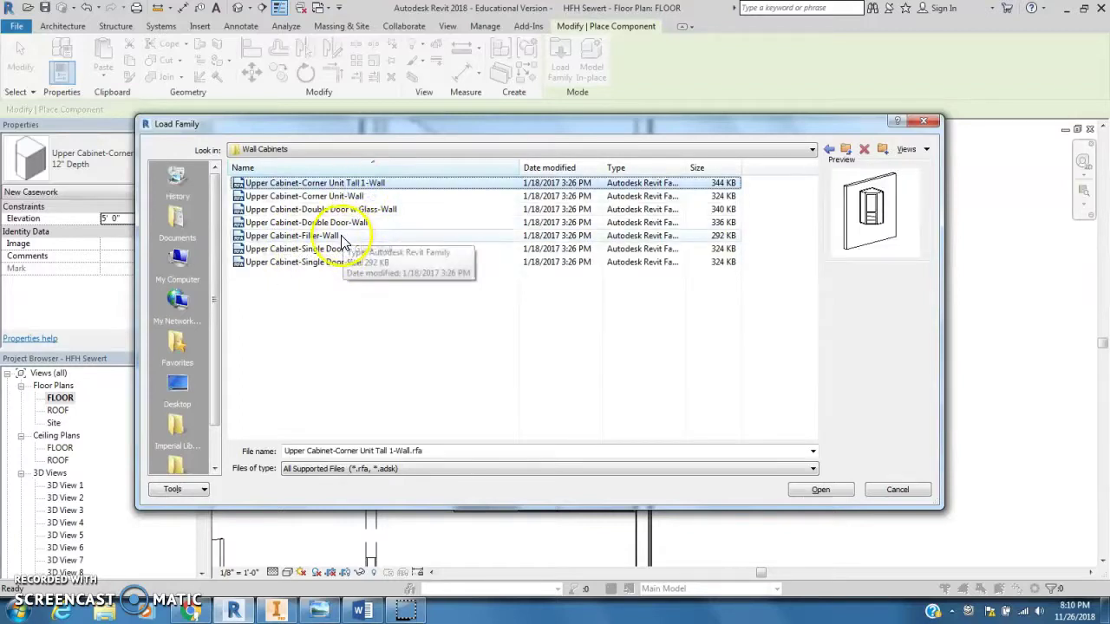
shift+click(331, 262)
click(838, 491)
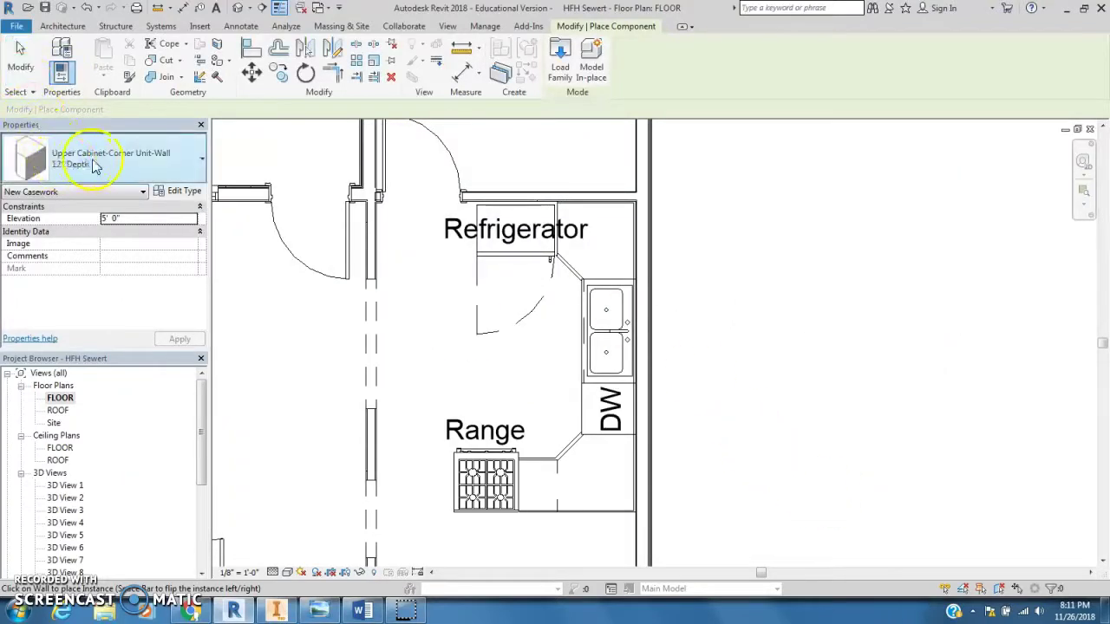
Step: Place an Upper Cabinet-Corner Unit-Wall, 12" Depth, in the kitchen corner between the refrigerator and the sink
click(201, 162)
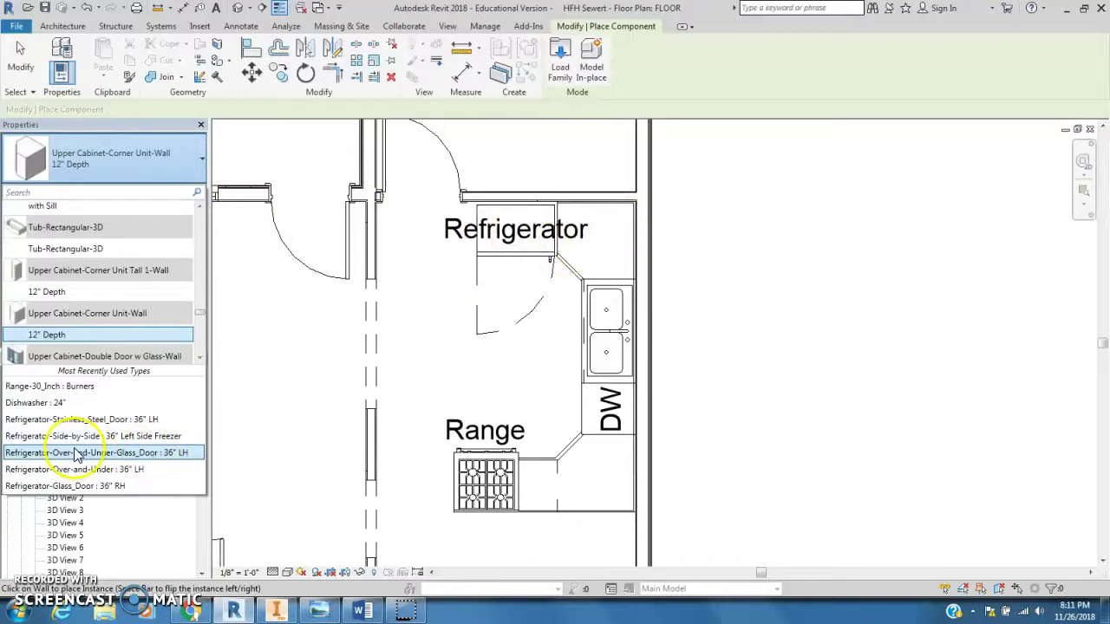
mouse_move(86, 319)
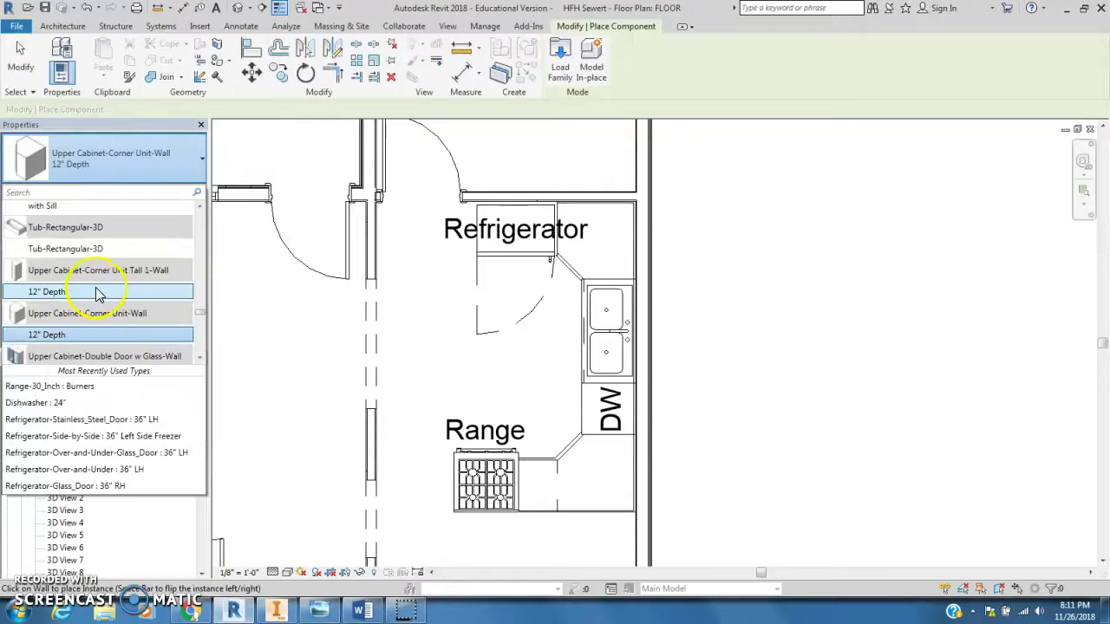
mouse_move(54, 295)
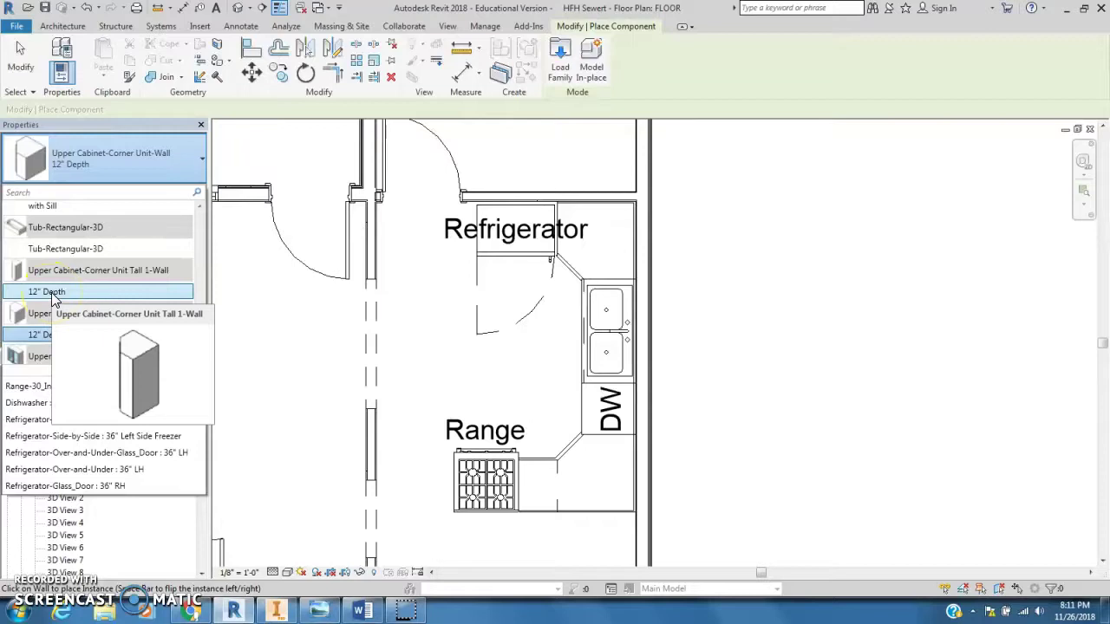
click(57, 319)
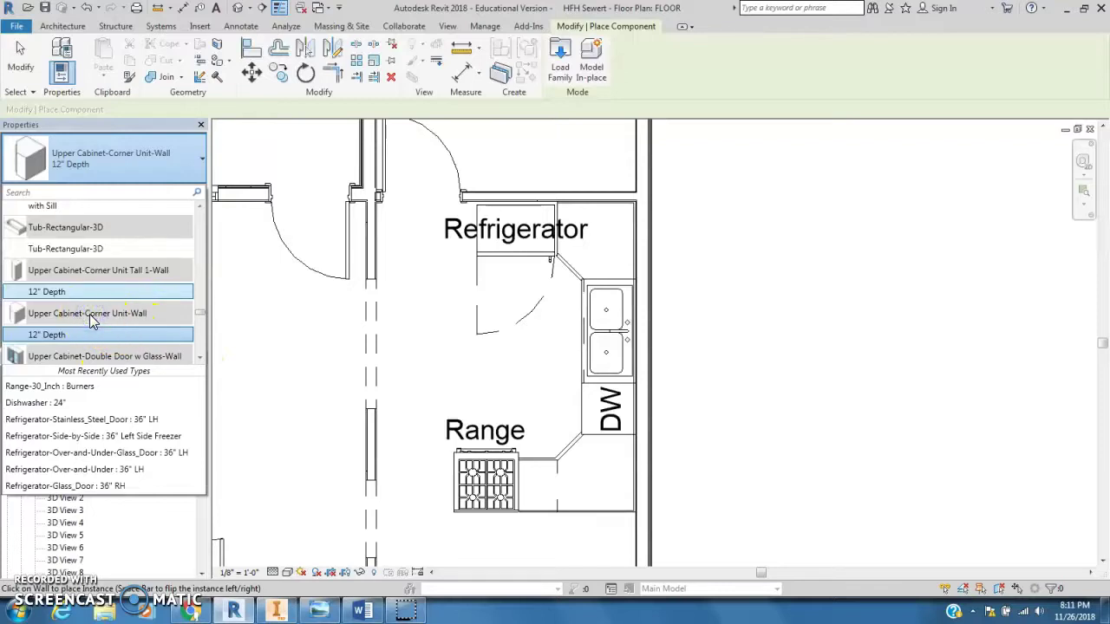
drag(26, 315, 703, 255)
scroll(621, 202, up, 5)
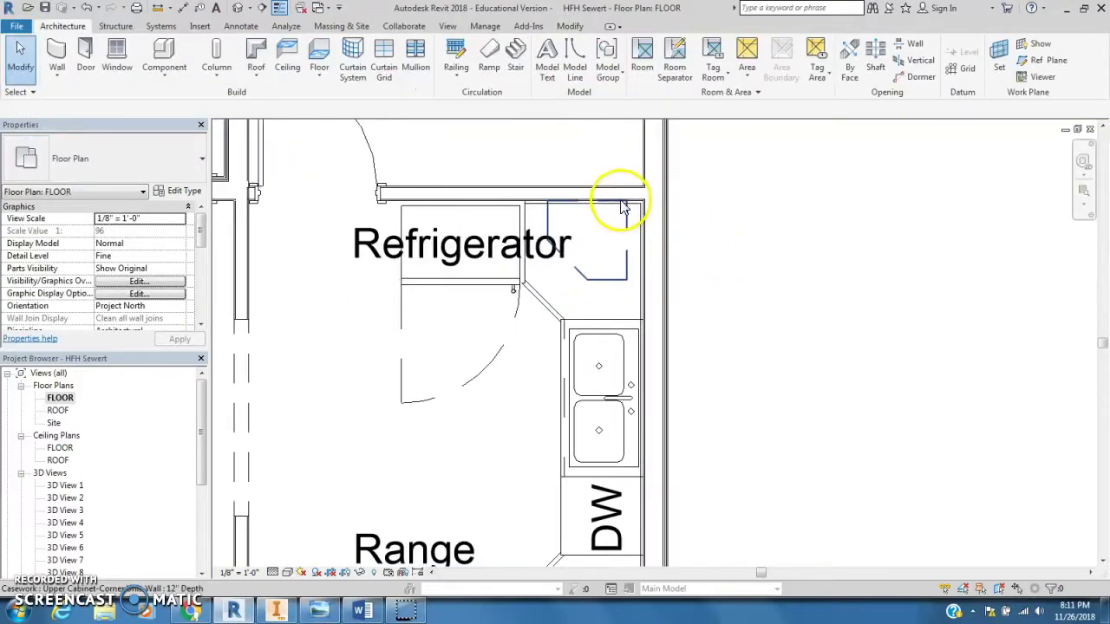
scroll(622, 251, up, 2)
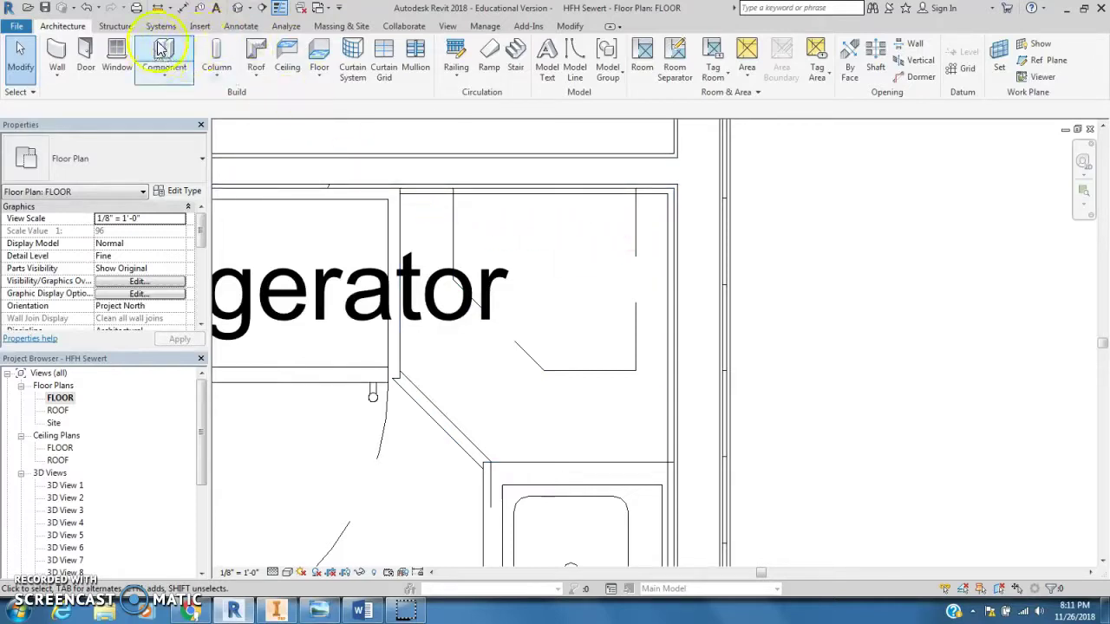
Step: Align the side of the corner wall cabinet with the inner face of the exterior wall beside the sink
click(570, 26)
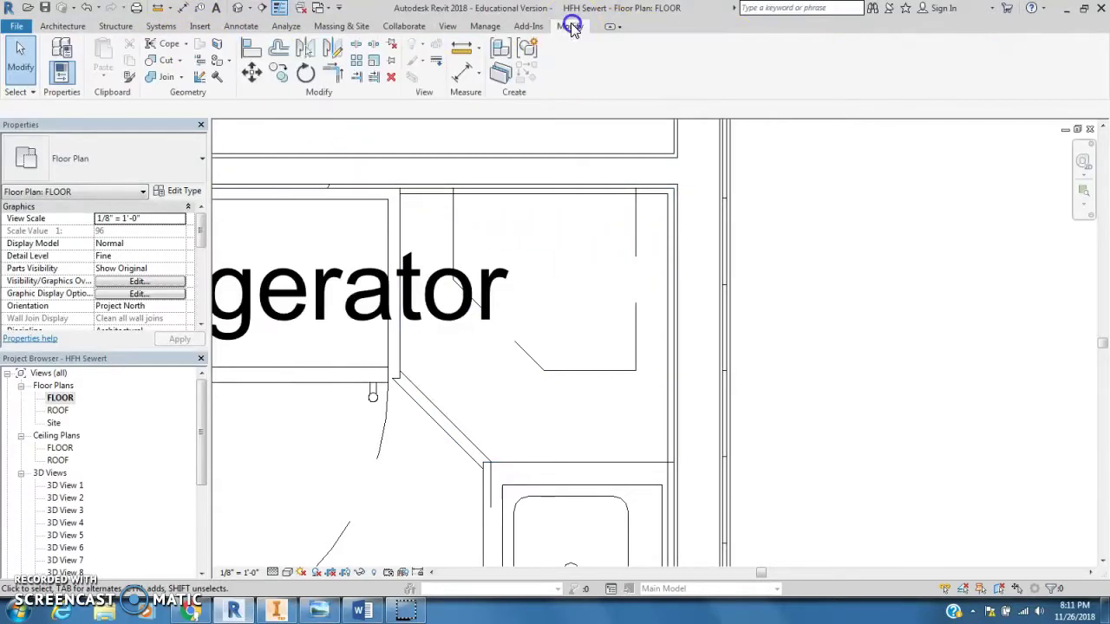
click(250, 48)
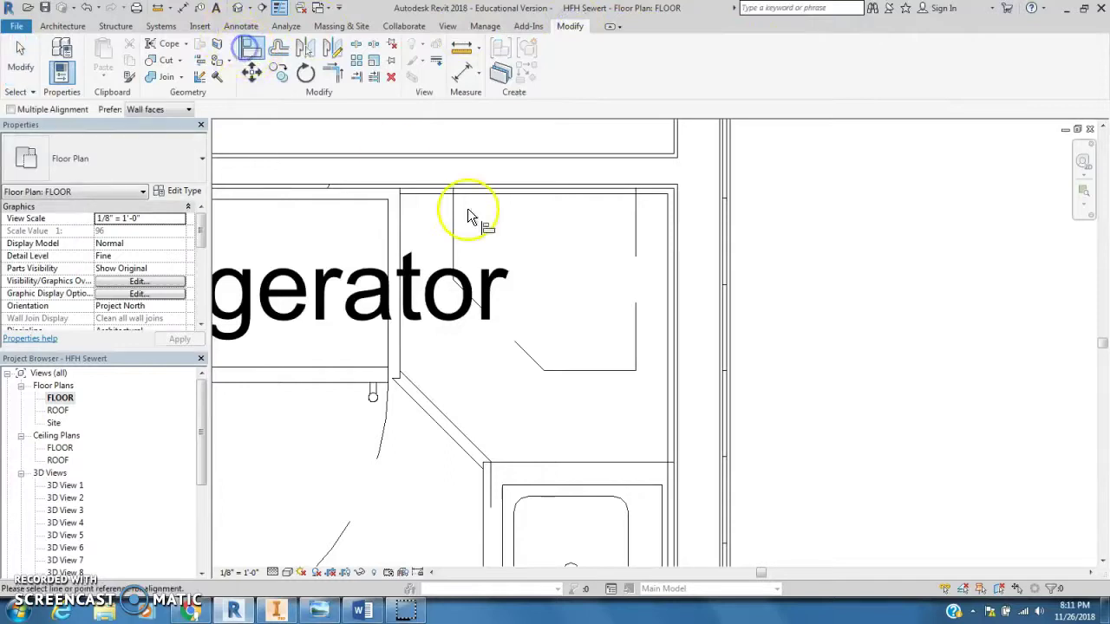
click(669, 241)
click(639, 242)
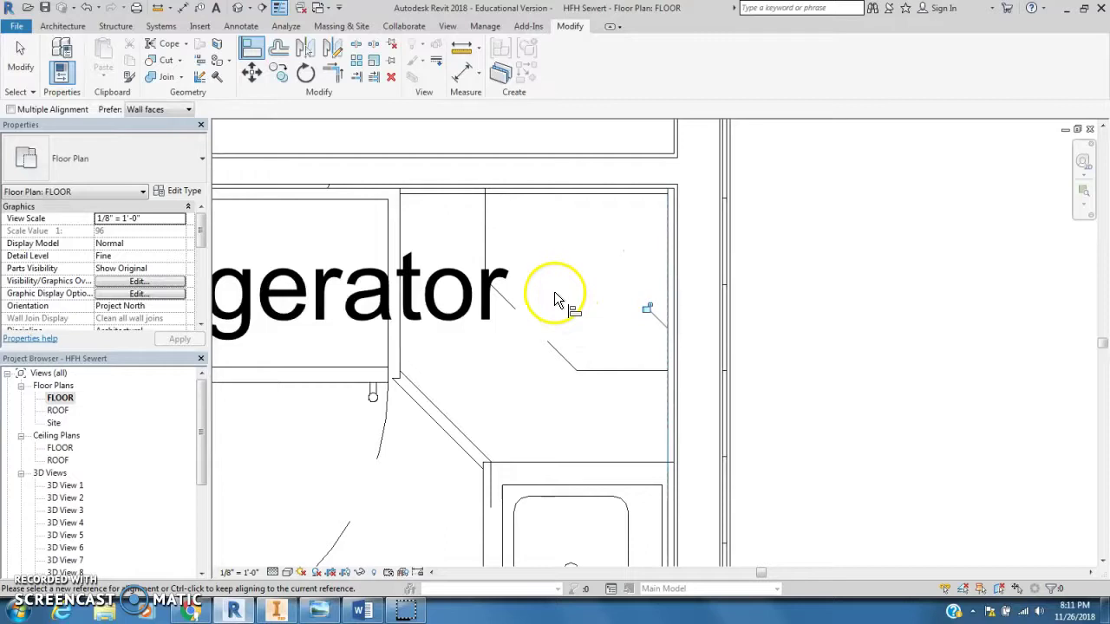
key(Escape)
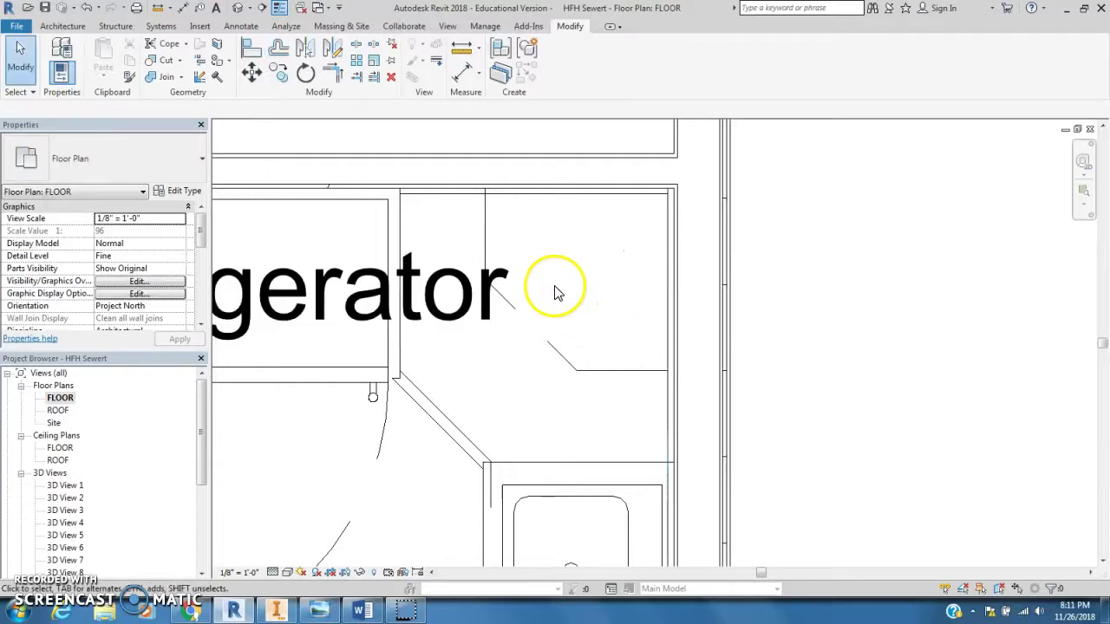
Step: Try to align the back of the corner wall cabinet with the line along the wall behind the refrigerator
click(252, 48)
click(504, 194)
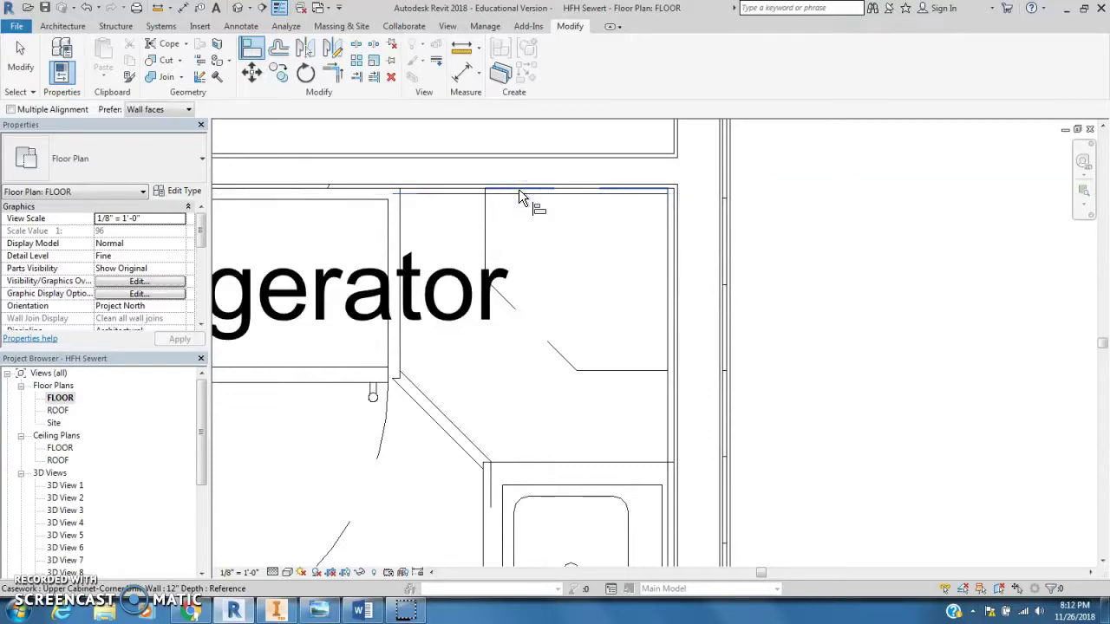
click(521, 200)
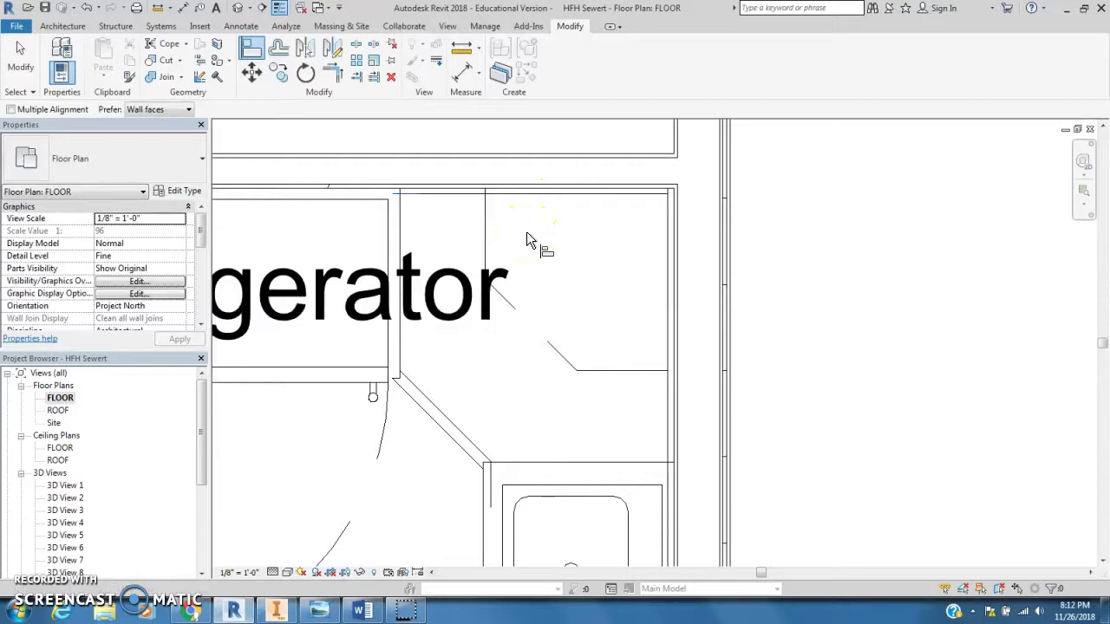
click(534, 223)
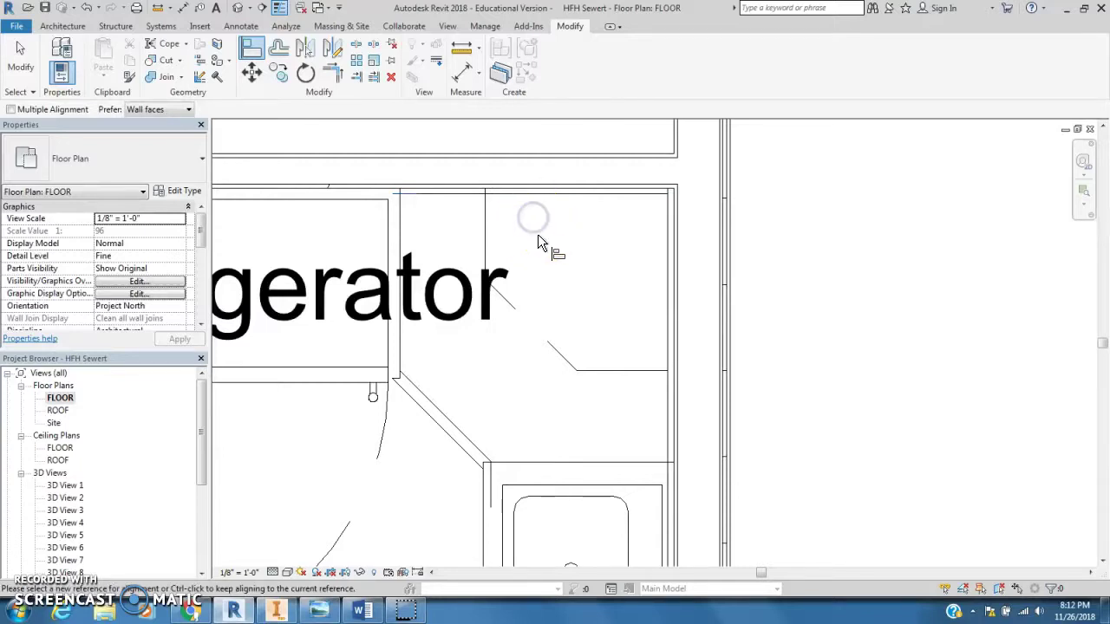
click(251, 47)
click(554, 319)
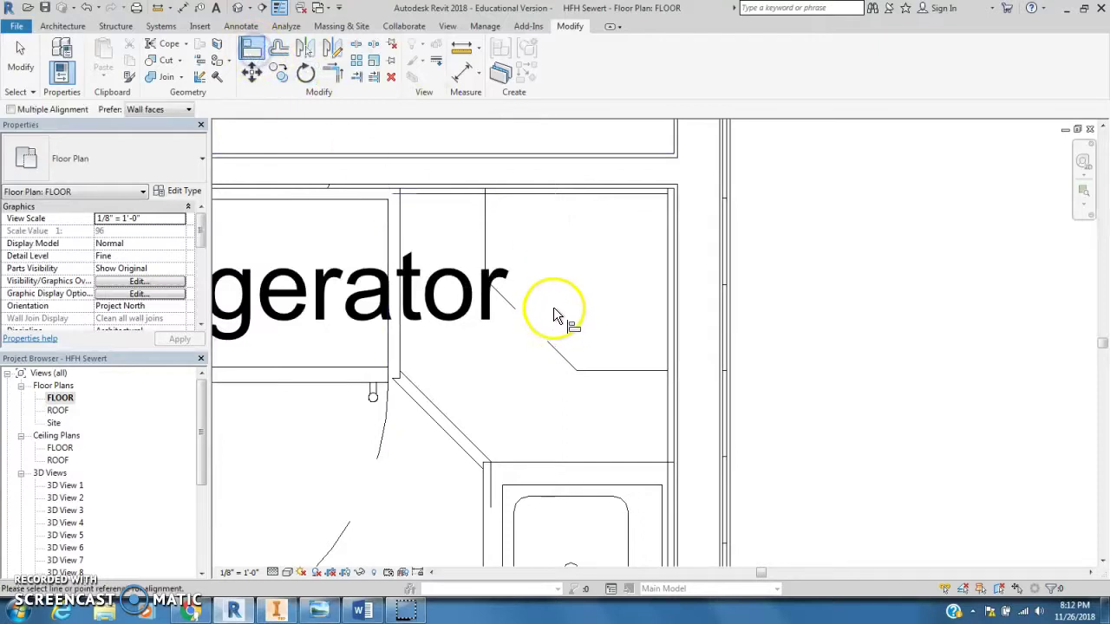
scroll(623, 319, down, 3)
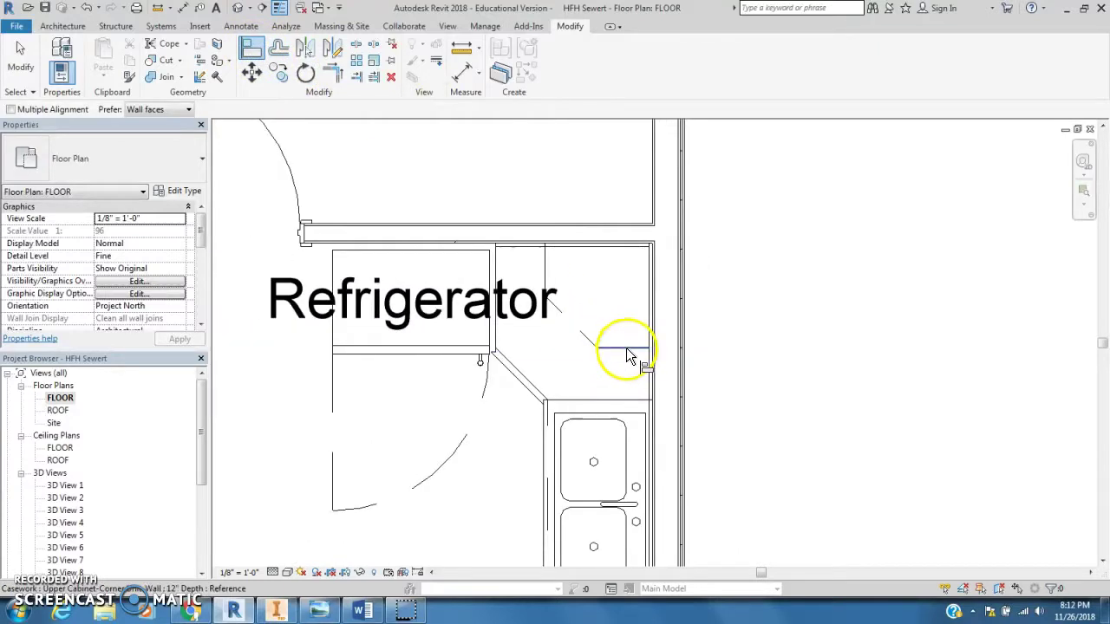
middle_drag(619, 382, 611, 267)
click(602, 318)
click(609, 253)
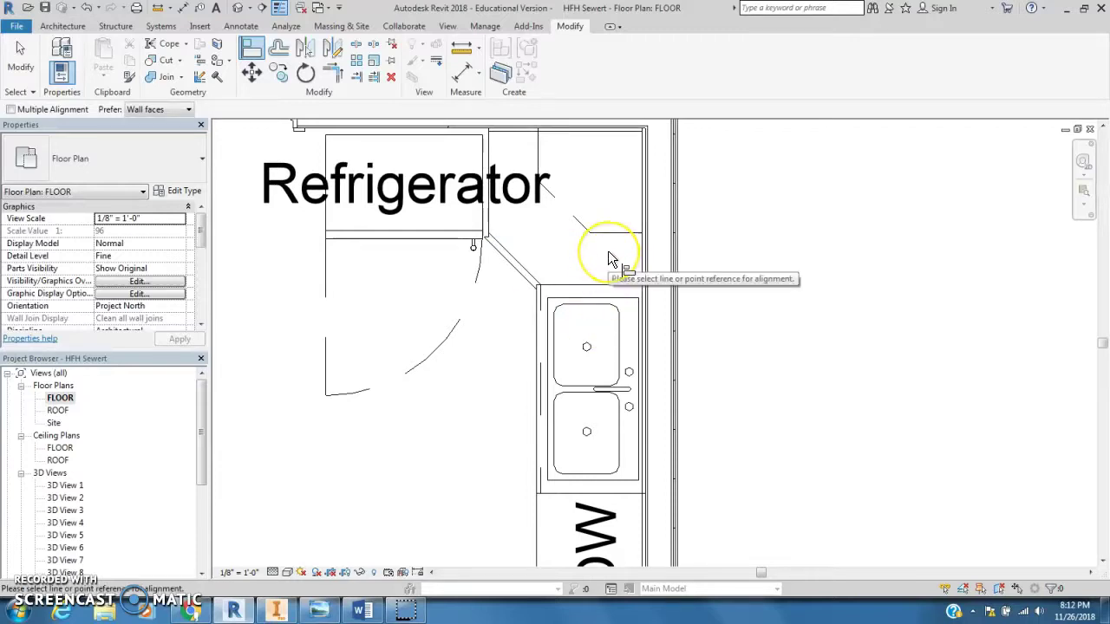
key(Escape)
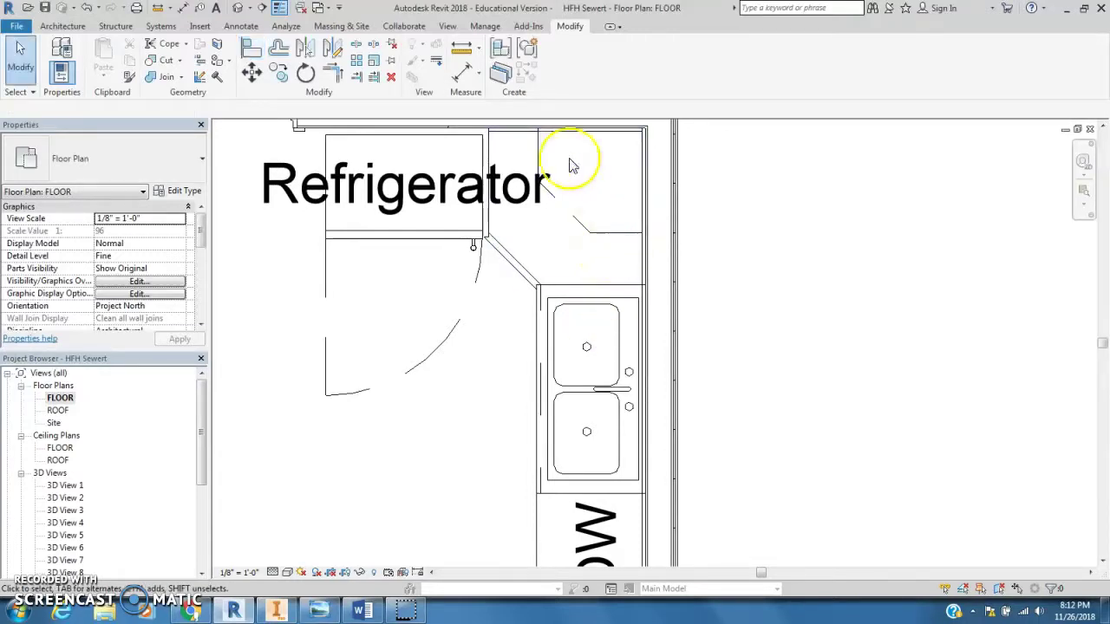
Step: Measure the perpendicular distance from the corner wall cabinet's end to the countertop joint beside the sink
click(158, 7)
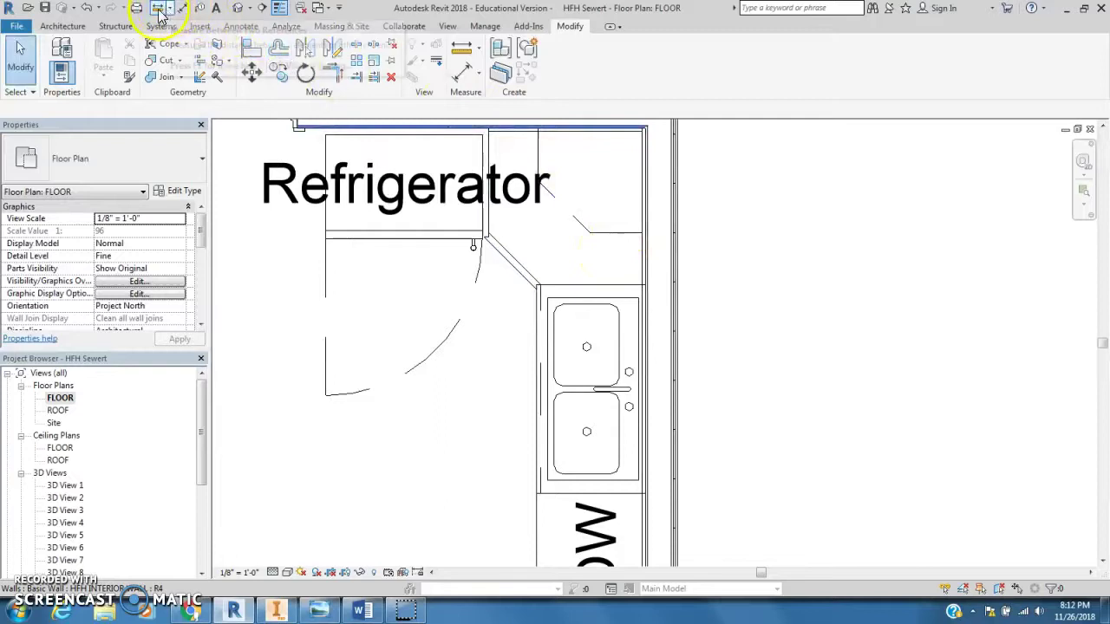
click(624, 234)
click(622, 285)
scroll(621, 279, up, 3)
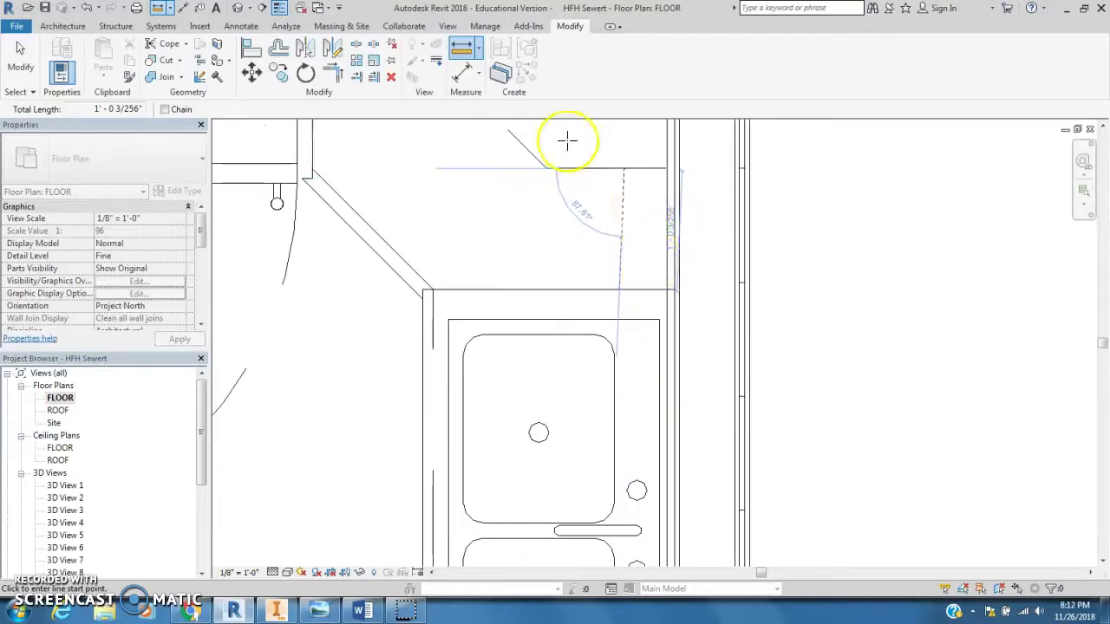
key(Escape)
click(167, 8)
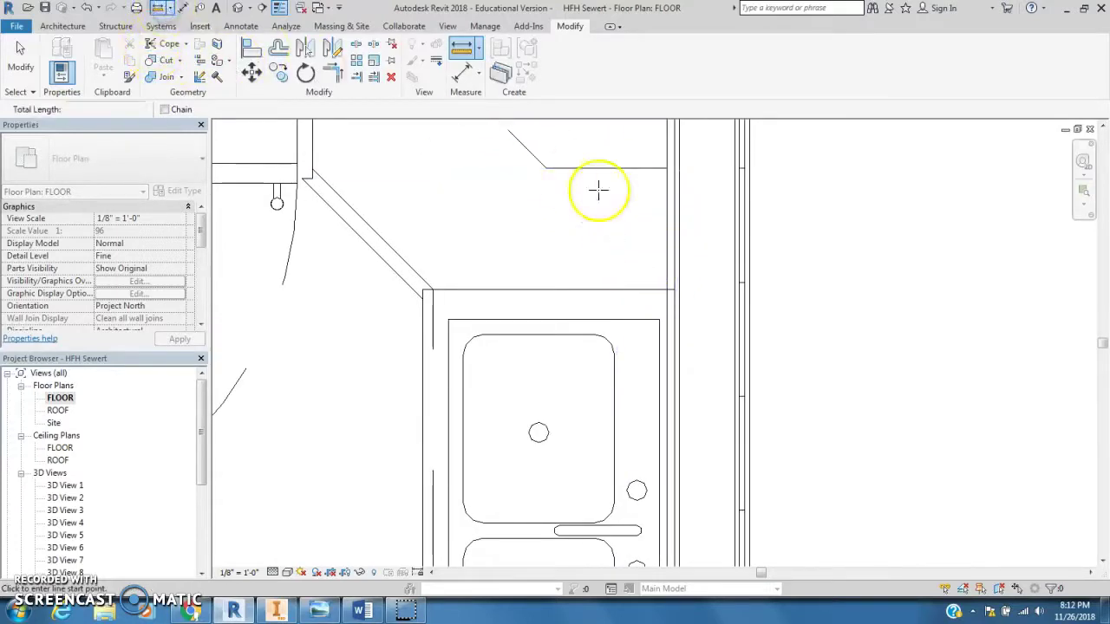
click(622, 170)
click(618, 288)
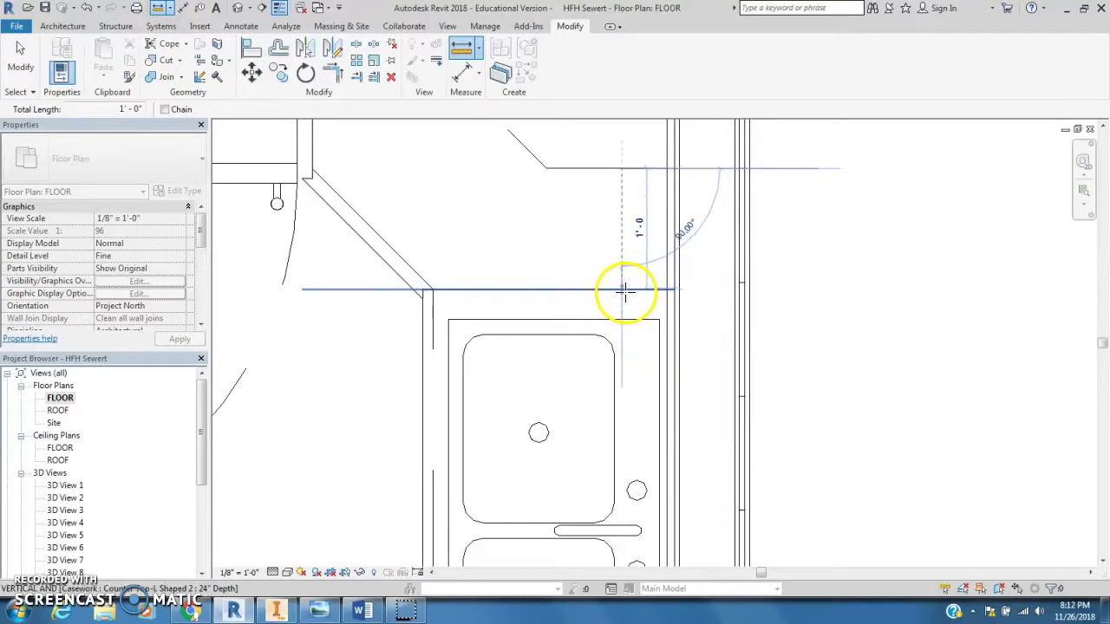
click(624, 292)
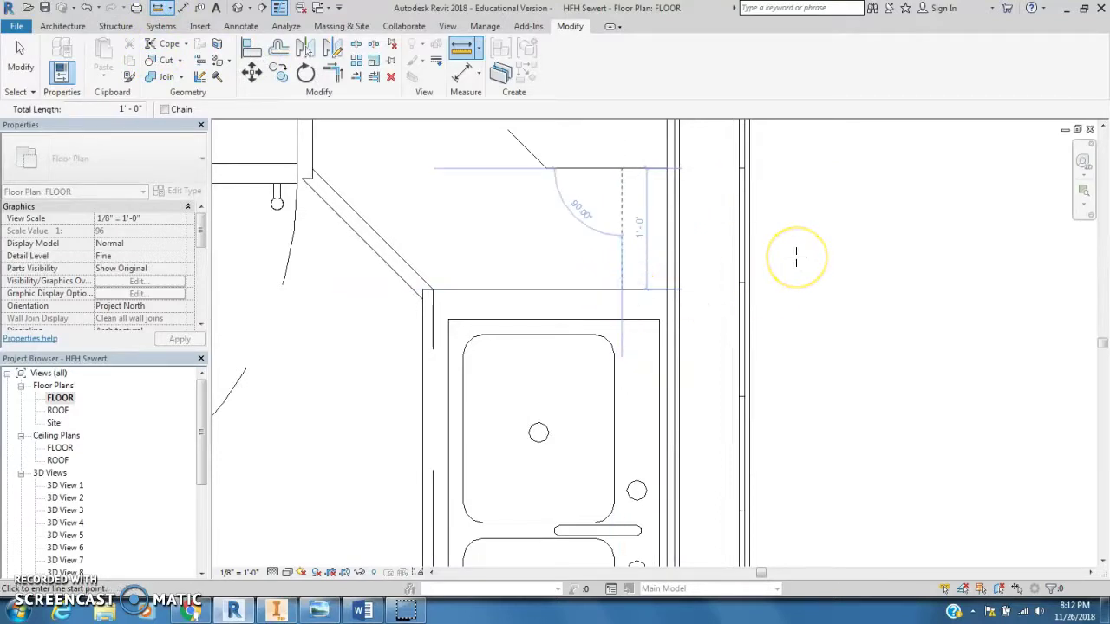
key(Escape)
key(Escape)
Step: Check which family and type the corner wall cabinet between the refrigerator and the sink uses
scroll(587, 251, up, 1)
scroll(589, 255, down, 2)
scroll(597, 251, down, 3)
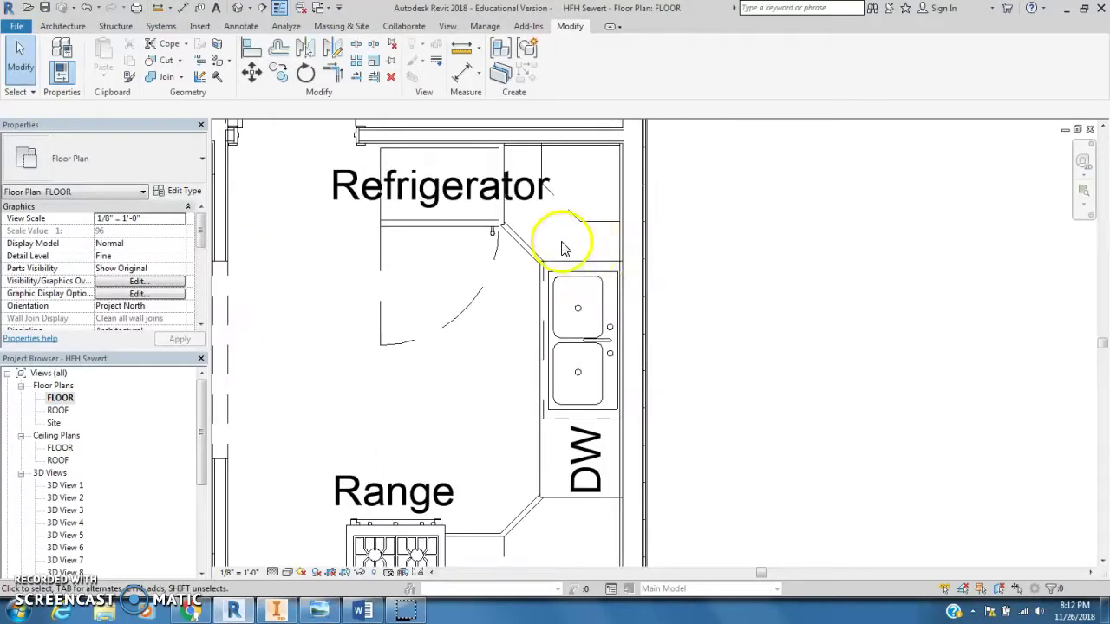
middle_drag(562, 248, 572, 219)
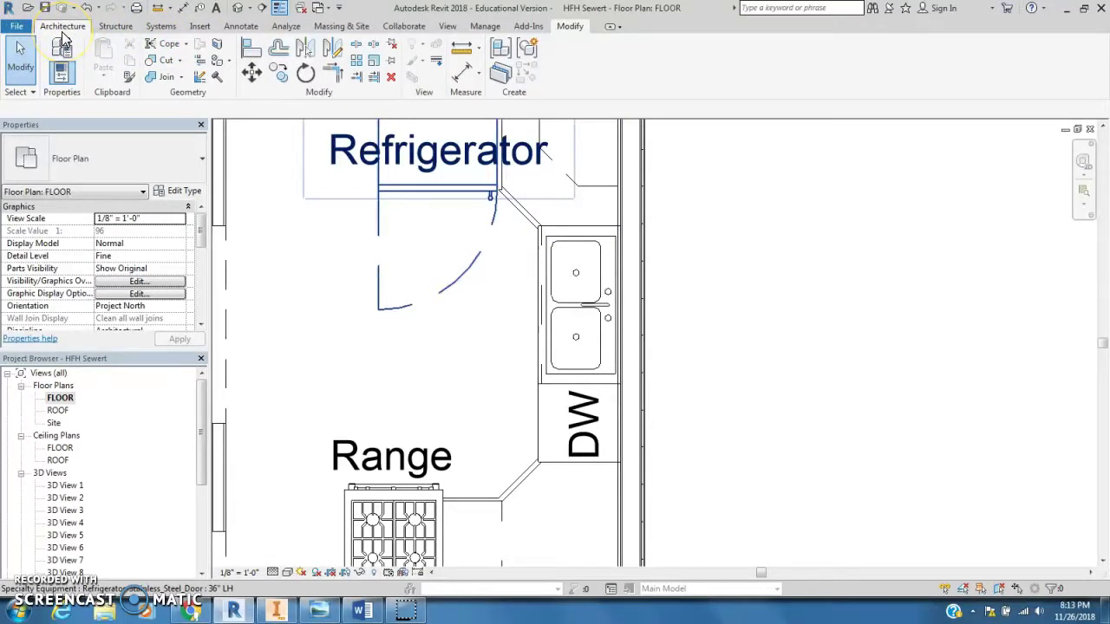
click(73, 27)
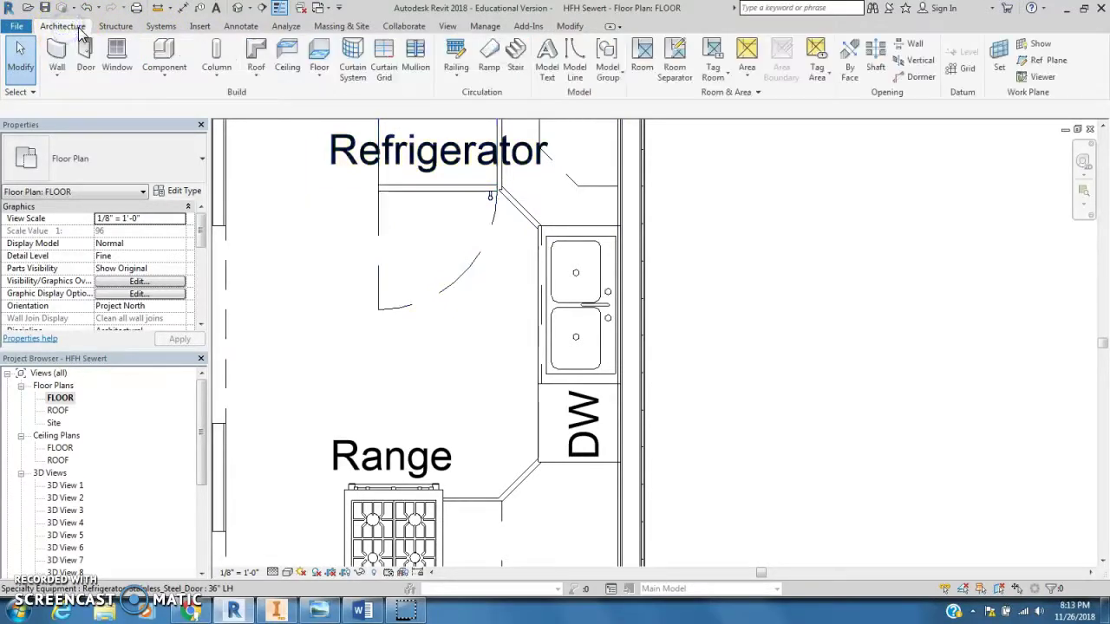
click(579, 191)
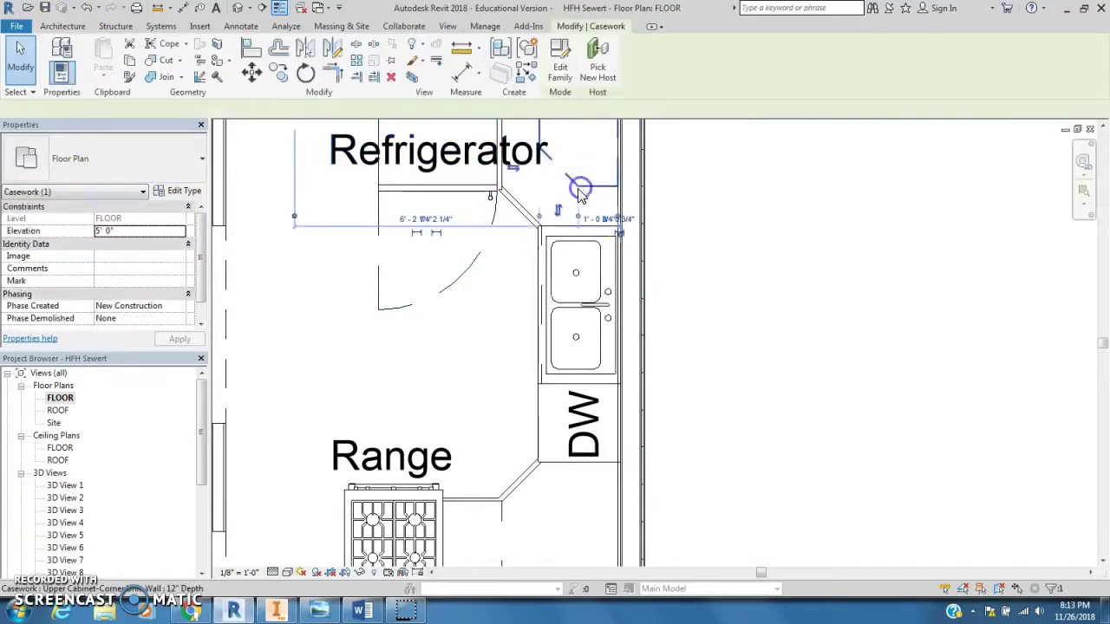
click(201, 161)
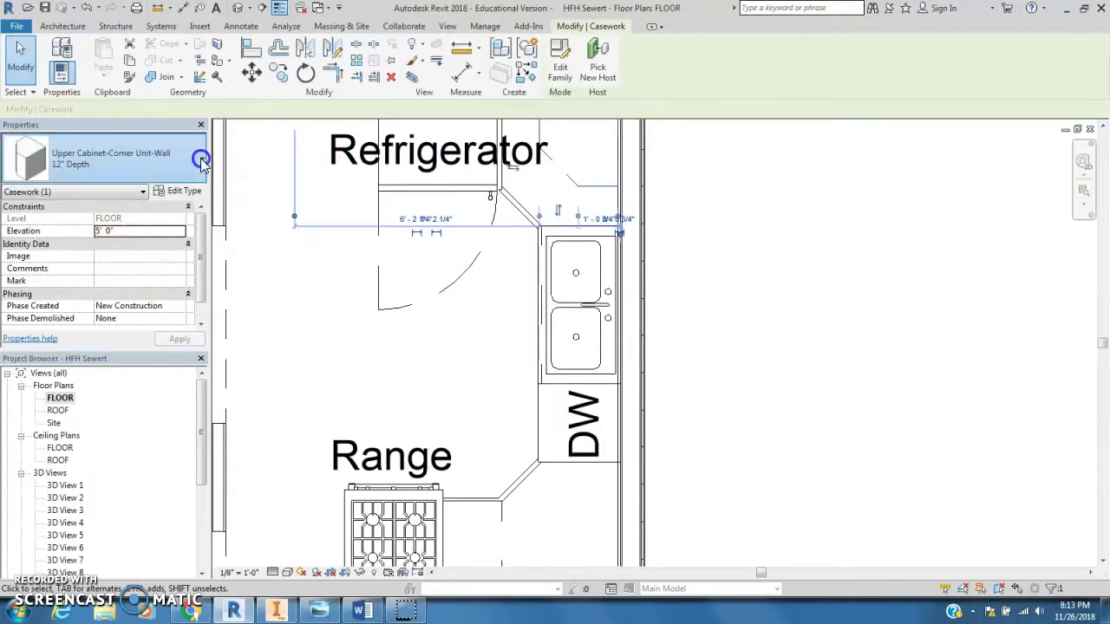
click(332, 269)
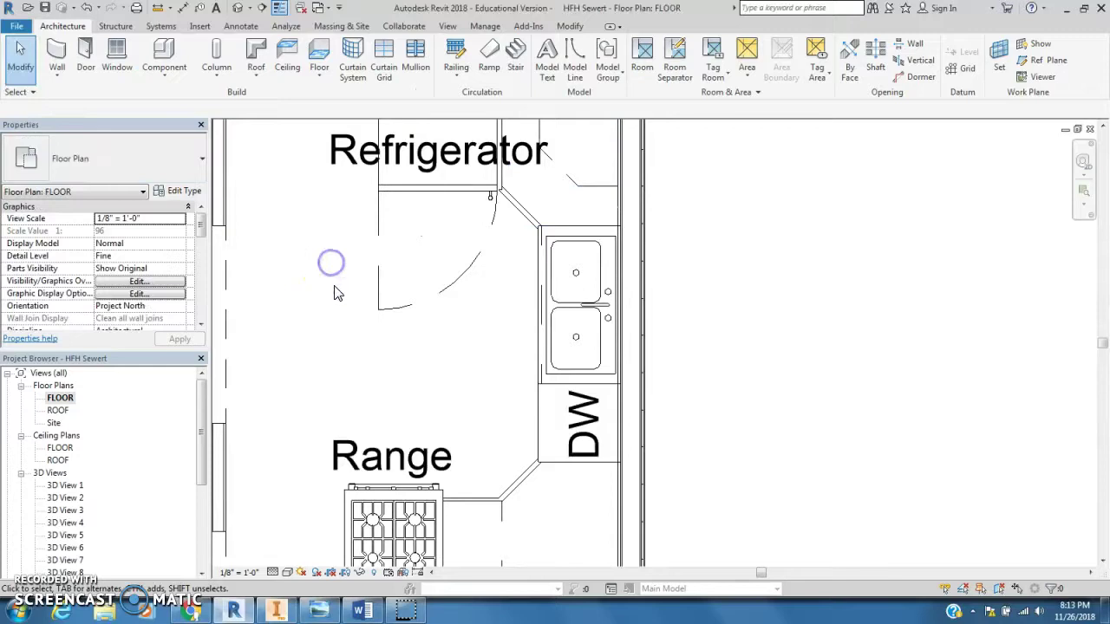
Step: Start placing a component and move the floating Project Browser below the component's properties so the type selector stays clear
click(164, 53)
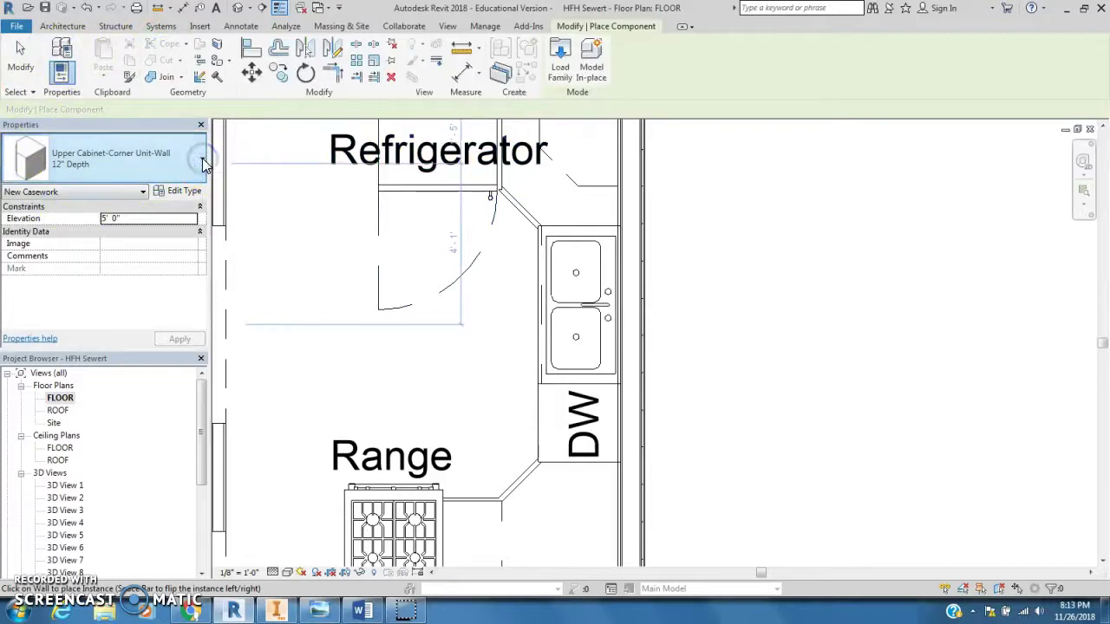
click(203, 162)
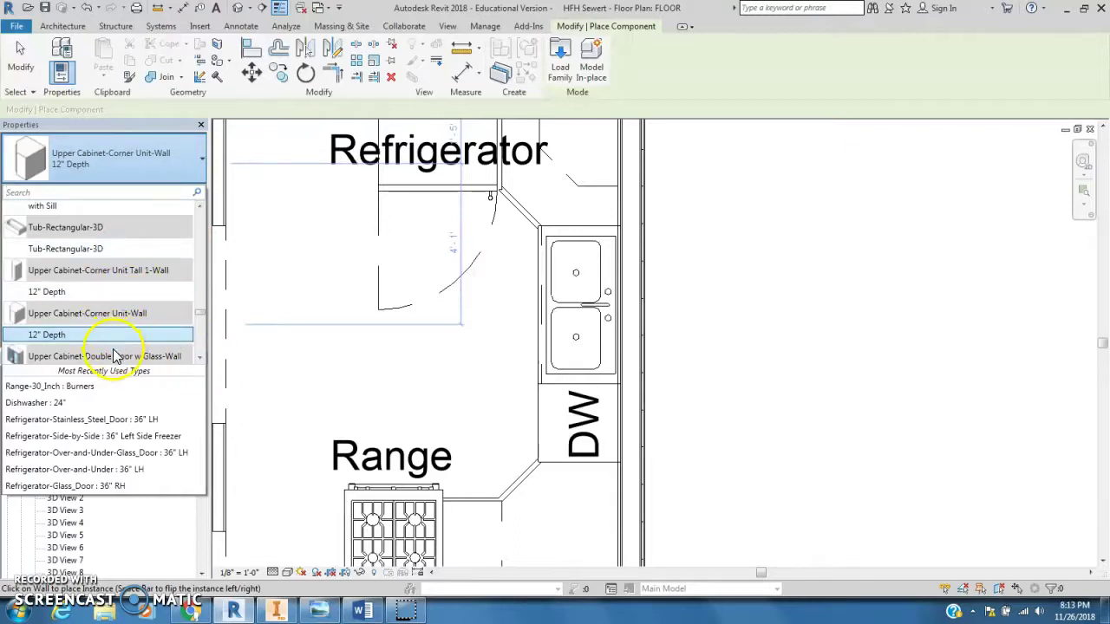
click(201, 358)
drag(203, 363, 203, 365)
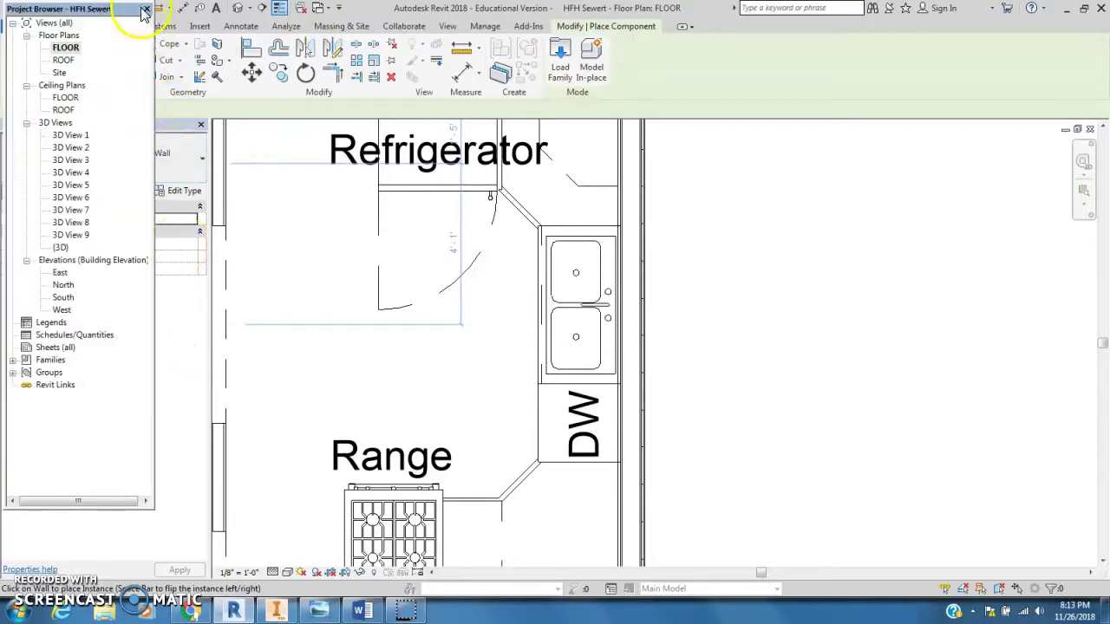
drag(122, 15, 23, 293)
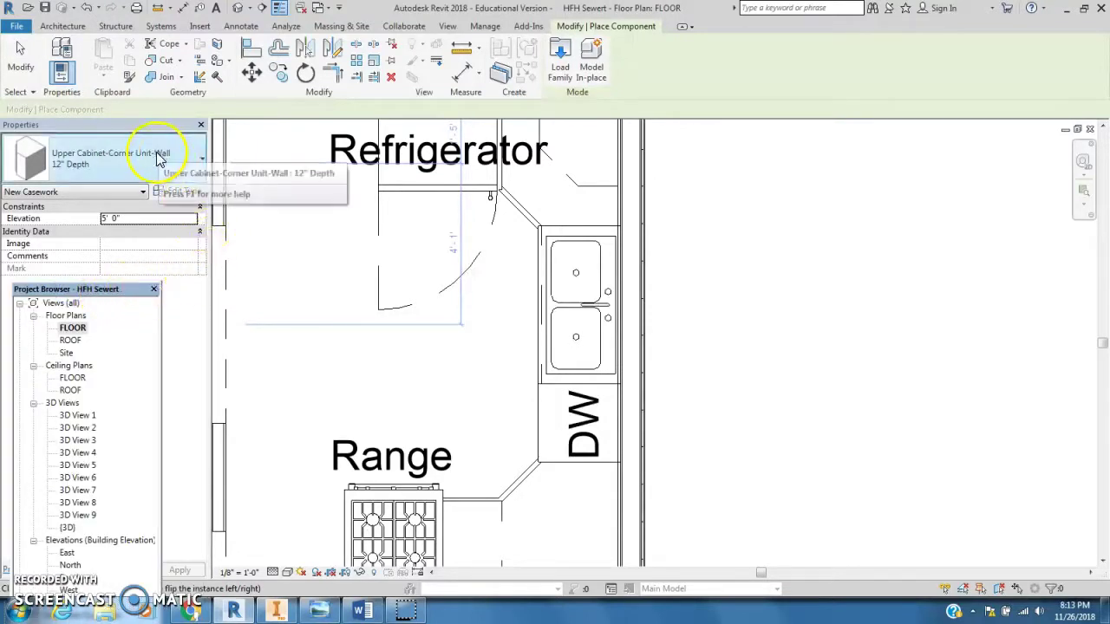
Step: Place an Upper Cabinet-Single Door-Wall, 12", against the exterior wall between the corner wall cabinet and the sink
click(205, 160)
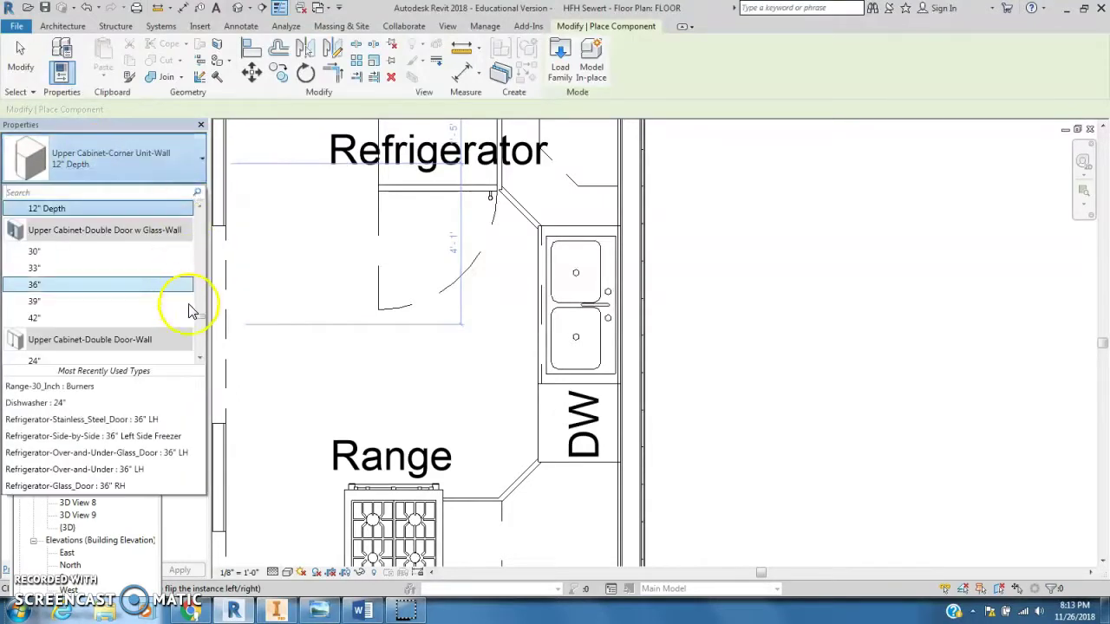
click(200, 358)
click(200, 358)
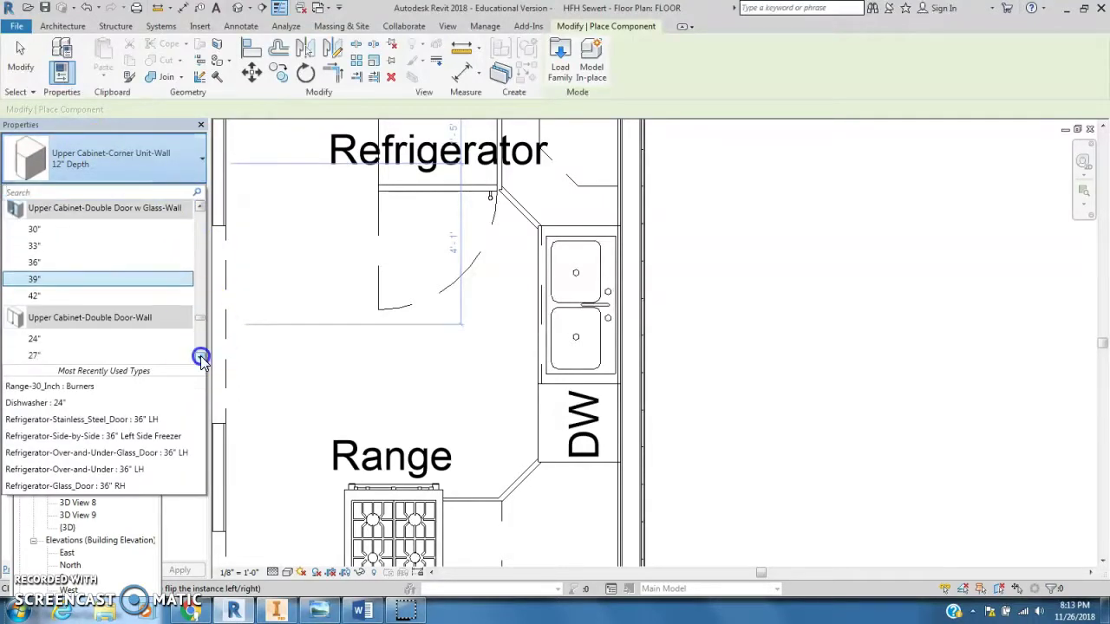
click(200, 358)
click(200, 358)
click(200, 358)
click(200, 358)
click(200, 358)
click(201, 358)
click(200, 358)
click(201, 358)
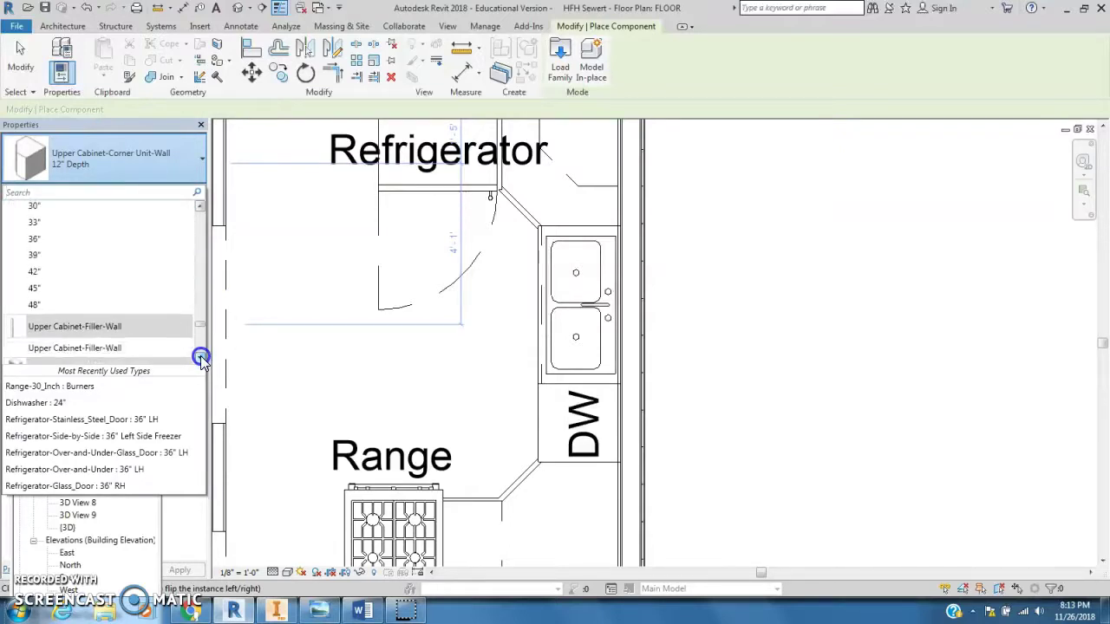
click(200, 358)
click(200, 358)
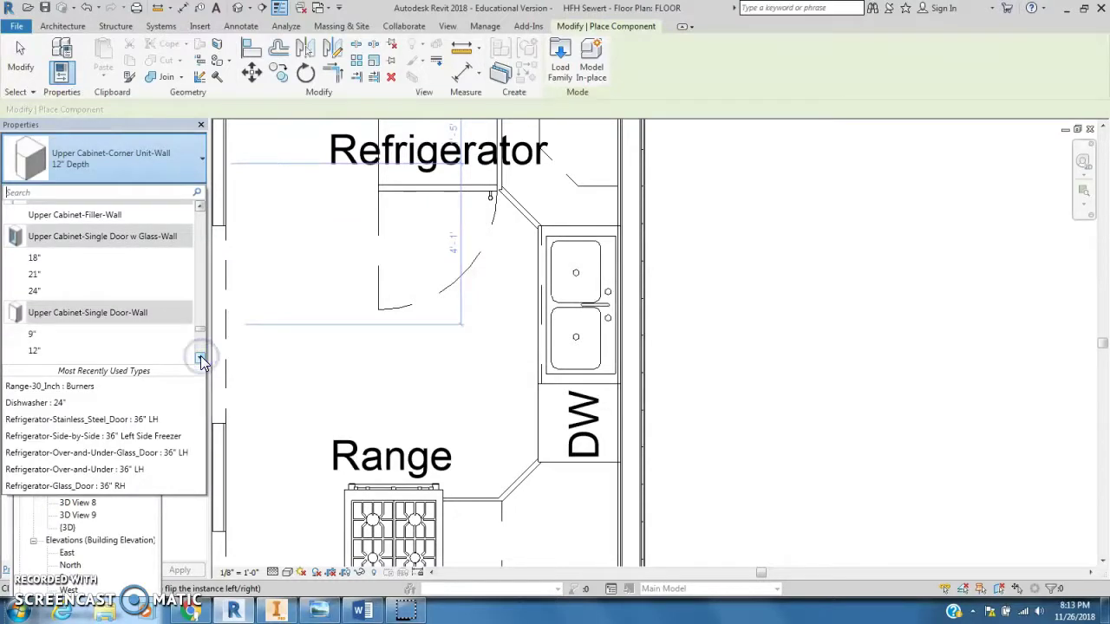
click(201, 358)
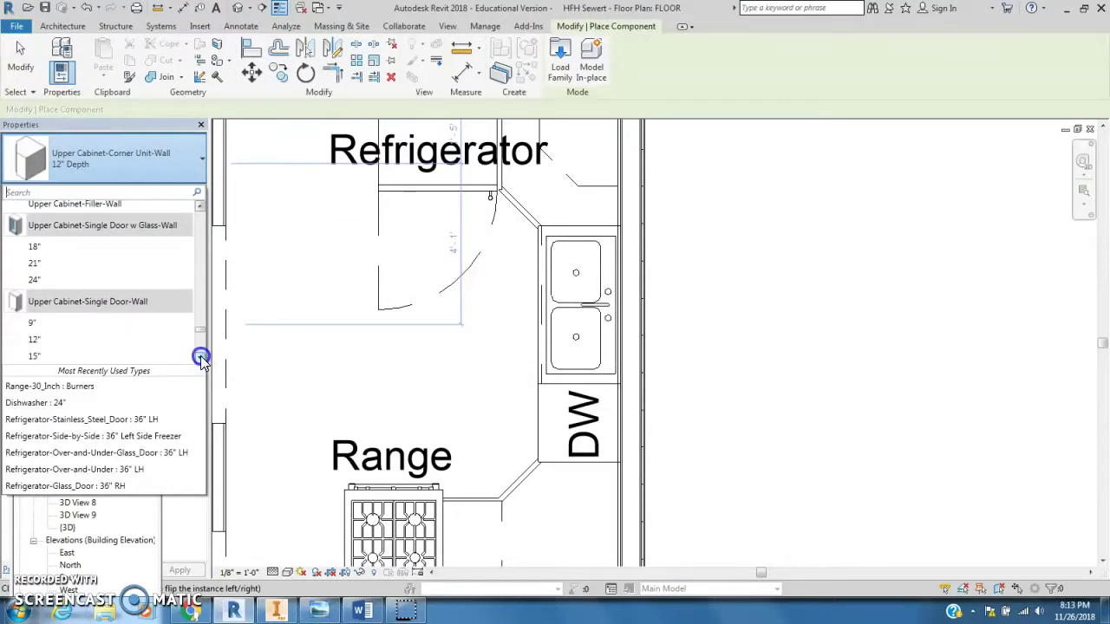
click(201, 359)
click(201, 359)
click(201, 359)
click(202, 359)
click(202, 359)
click(201, 359)
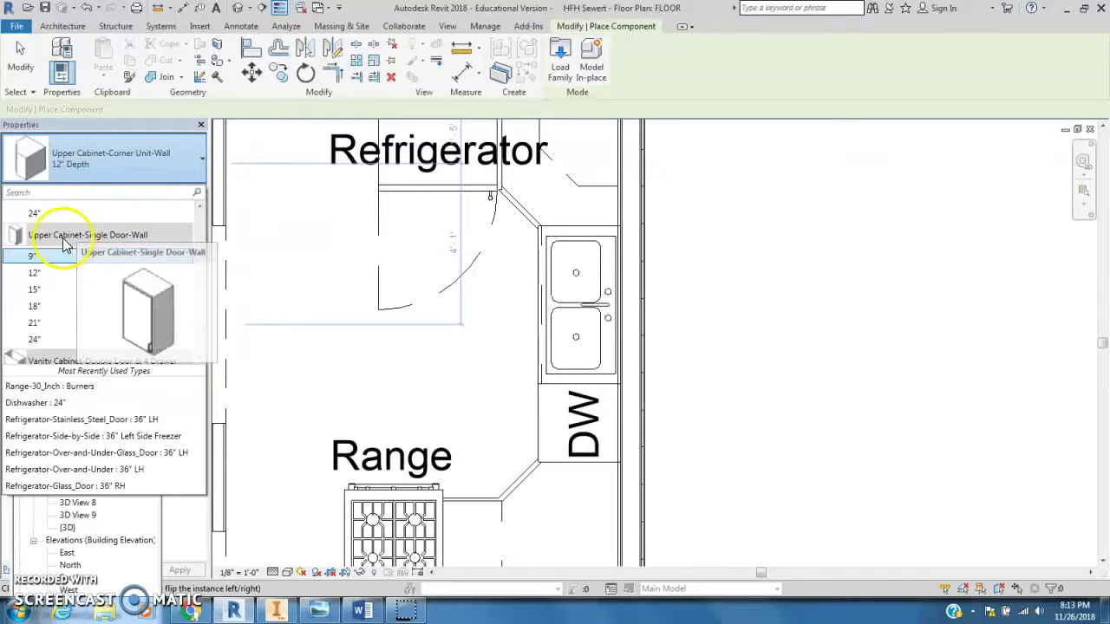
click(33, 274)
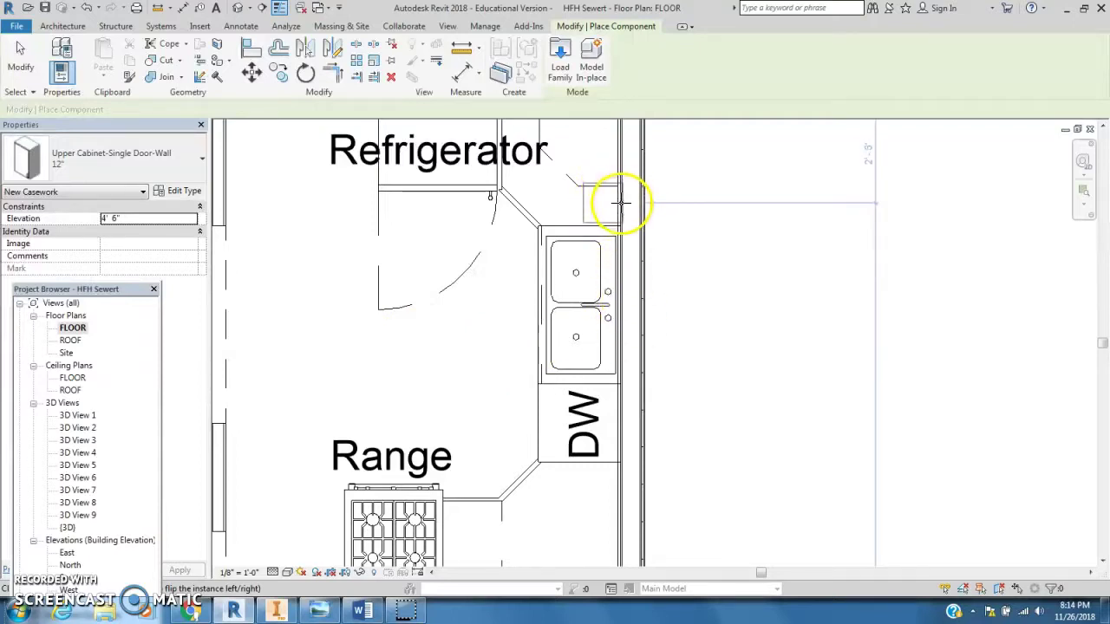
scroll(621, 199, up, 4)
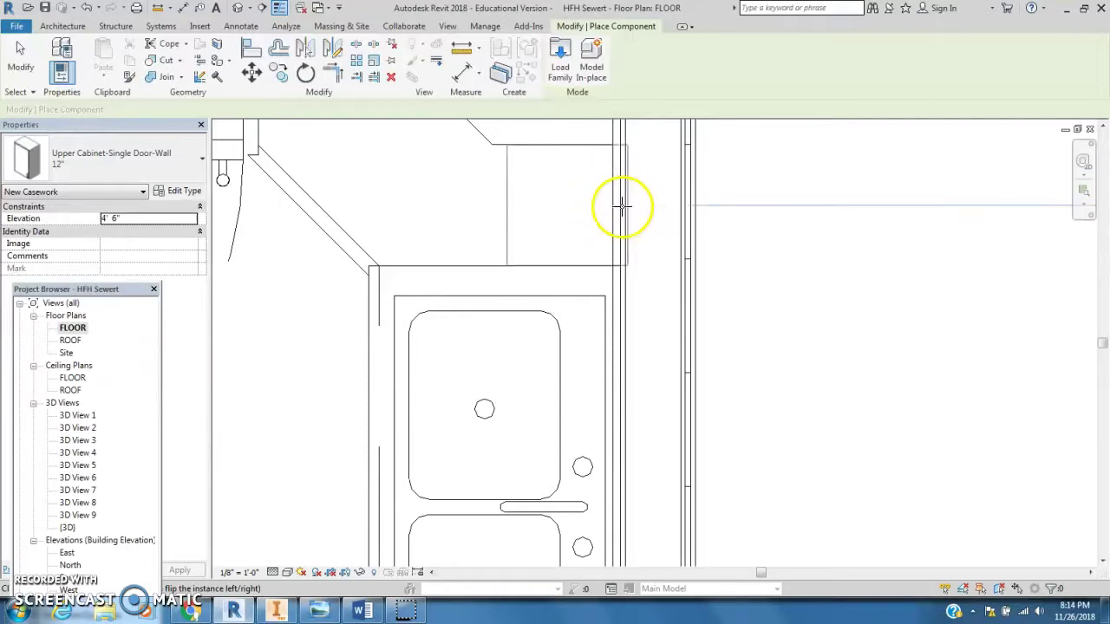
click(628, 205)
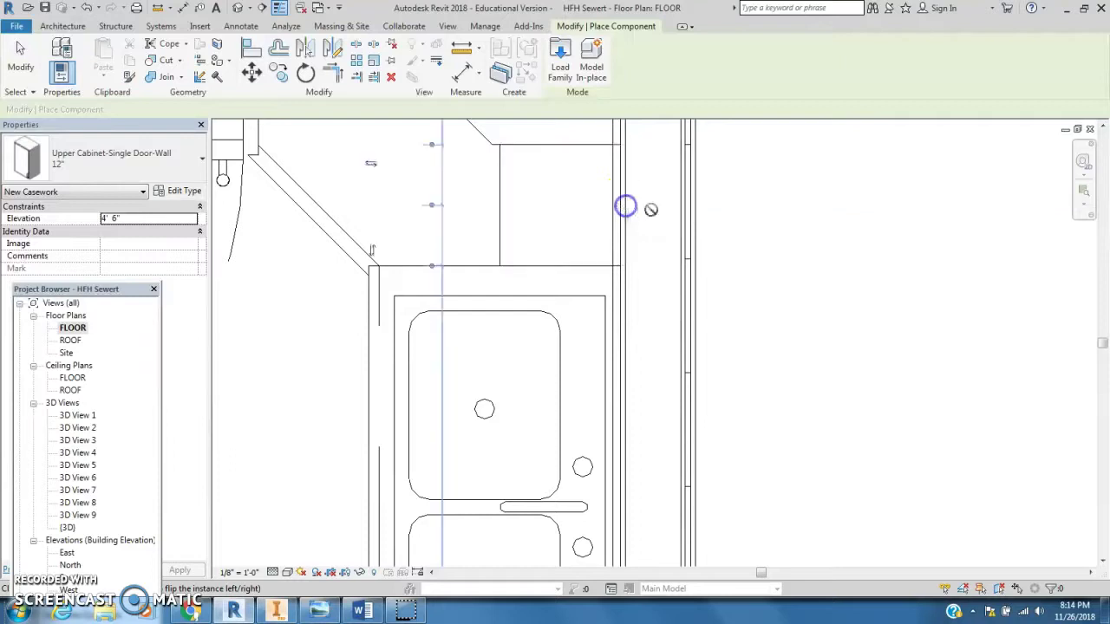
key(Escape)
key(Escape)
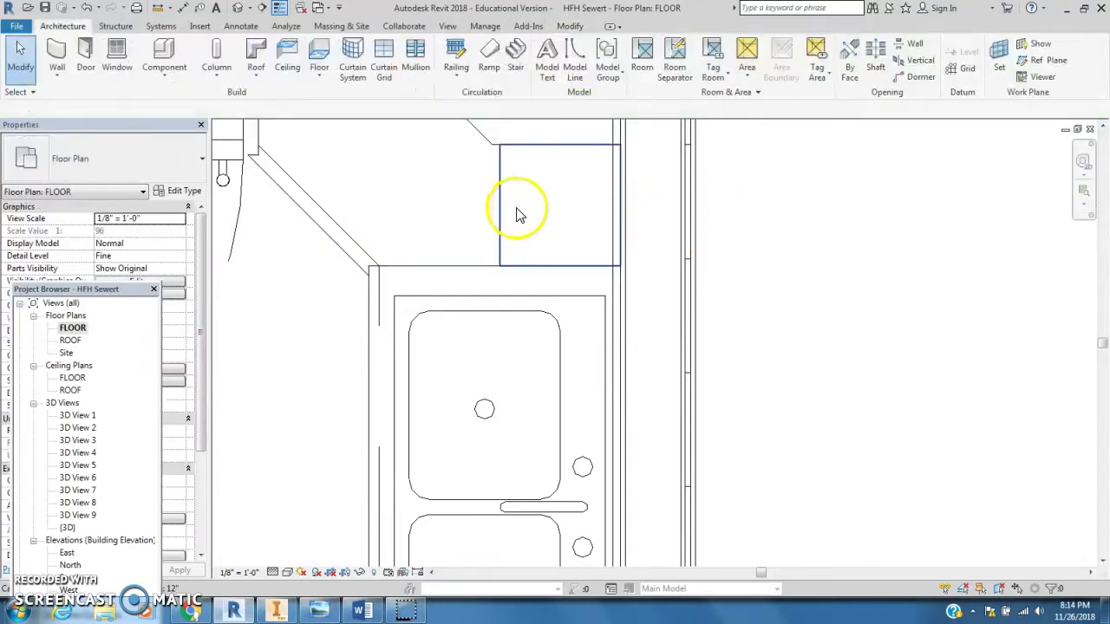
click(593, 29)
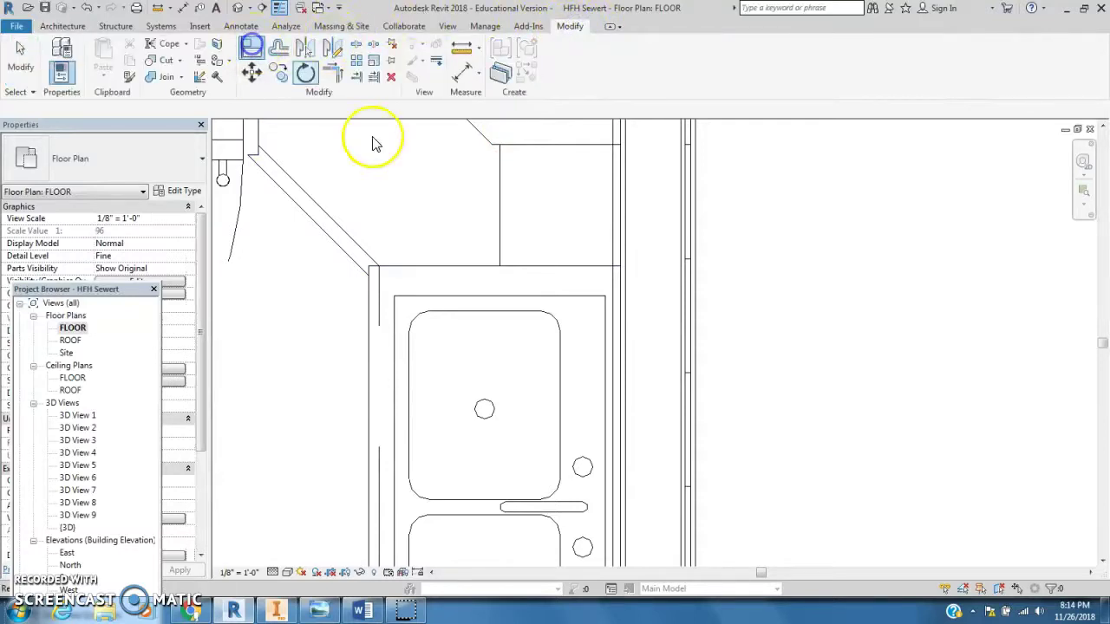
key(Escape)
click(499, 180)
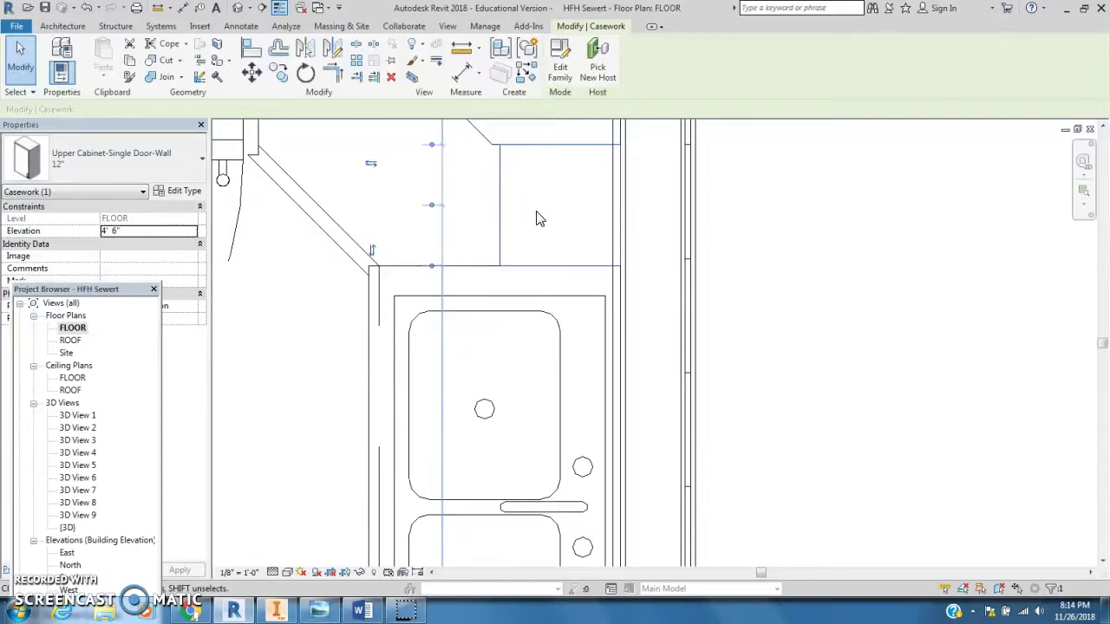
click(614, 235)
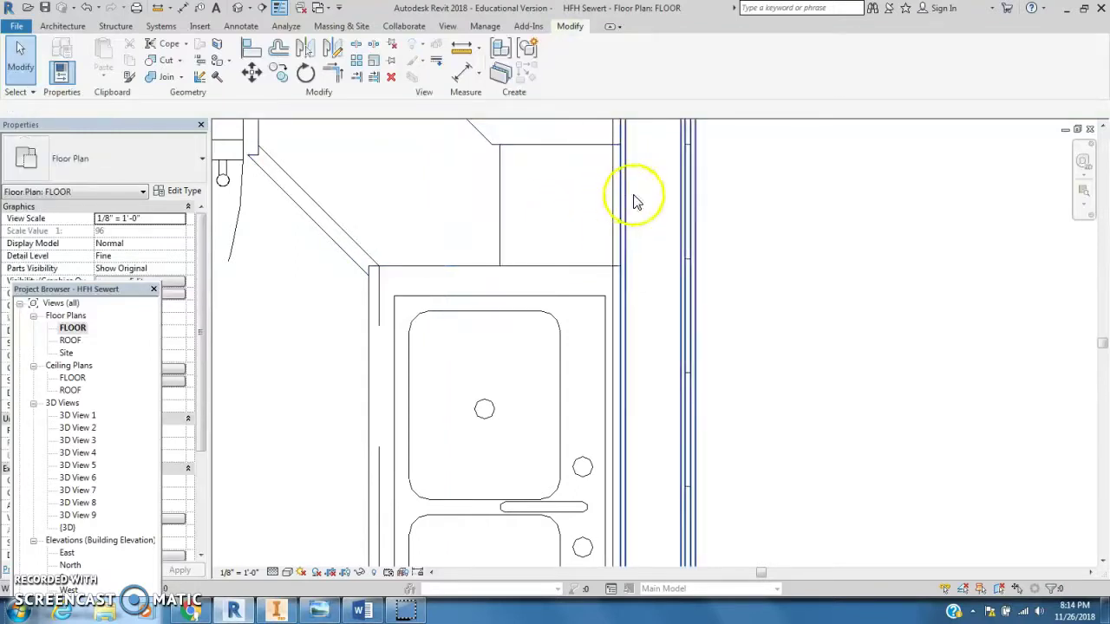
Step: Start placing a component and browse the available types for the Upper Cabinet-Double Door-Wall sizes
scroll(659, 207, down, 3)
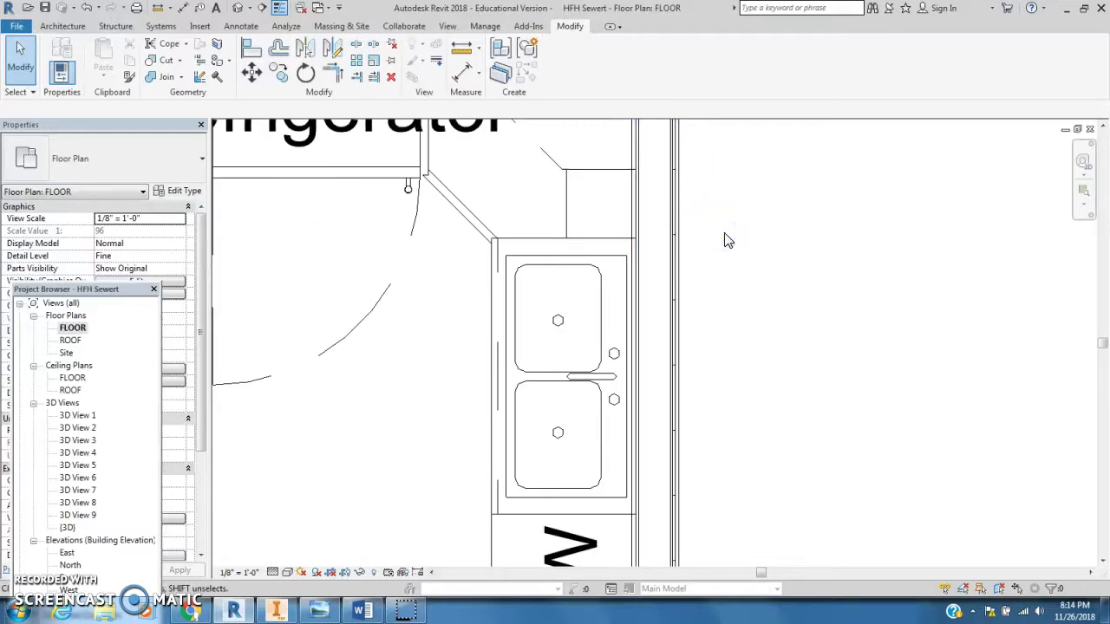
scroll(685, 243, down, 2)
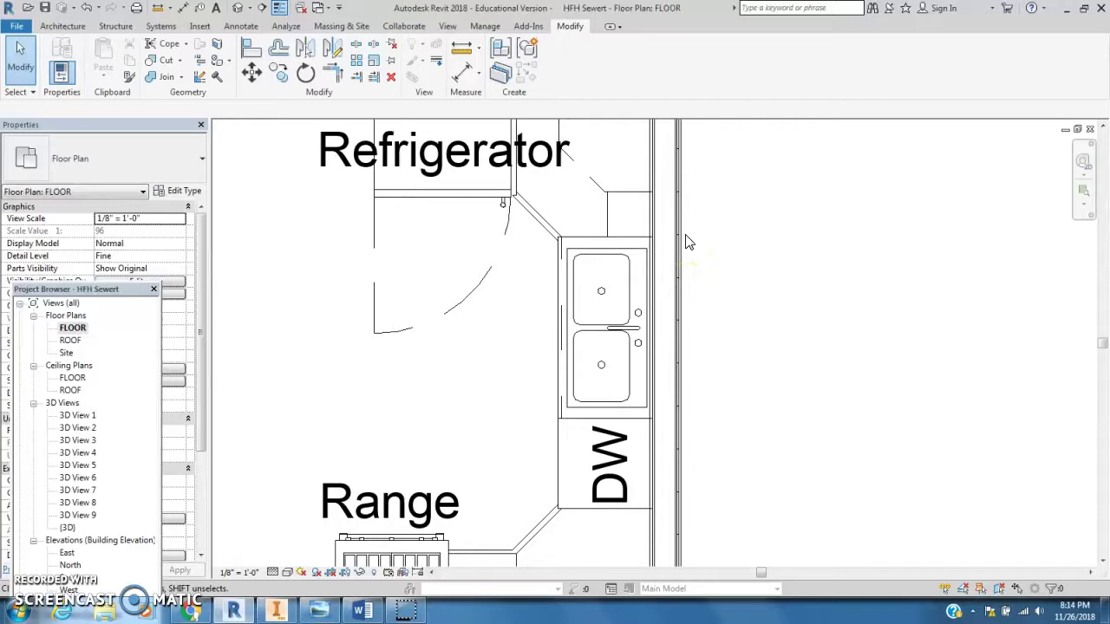
click(62, 26)
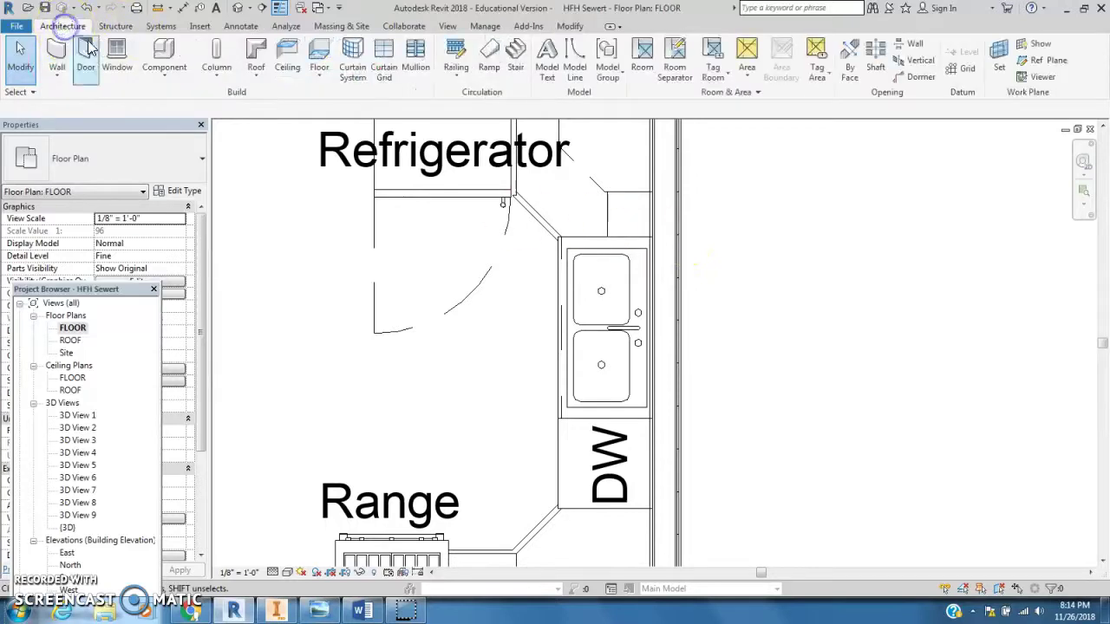
click(168, 54)
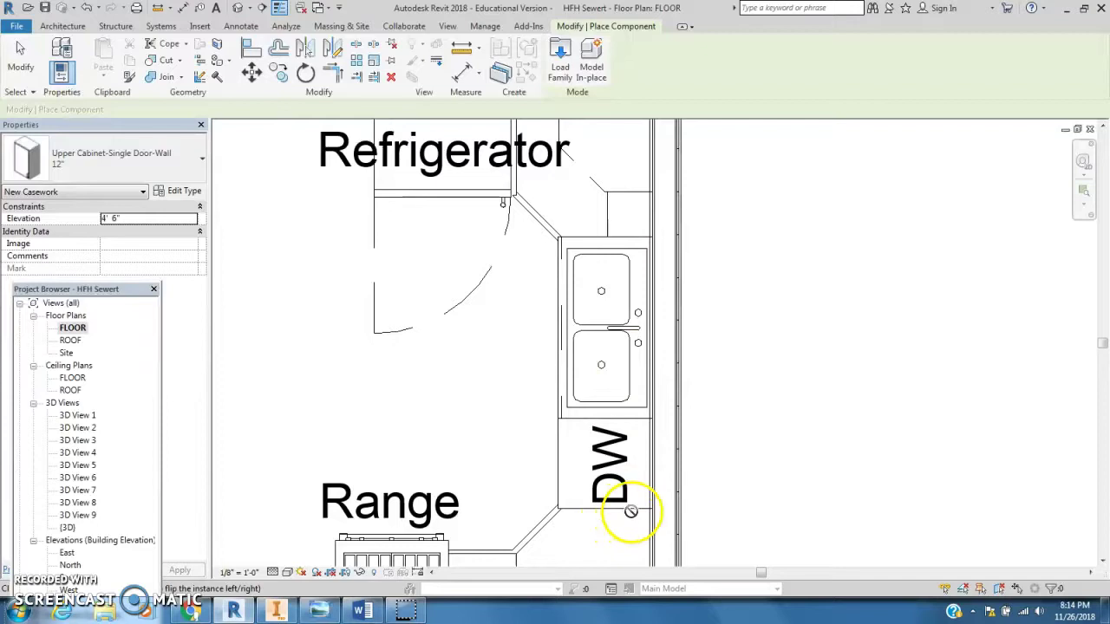
click(200, 165)
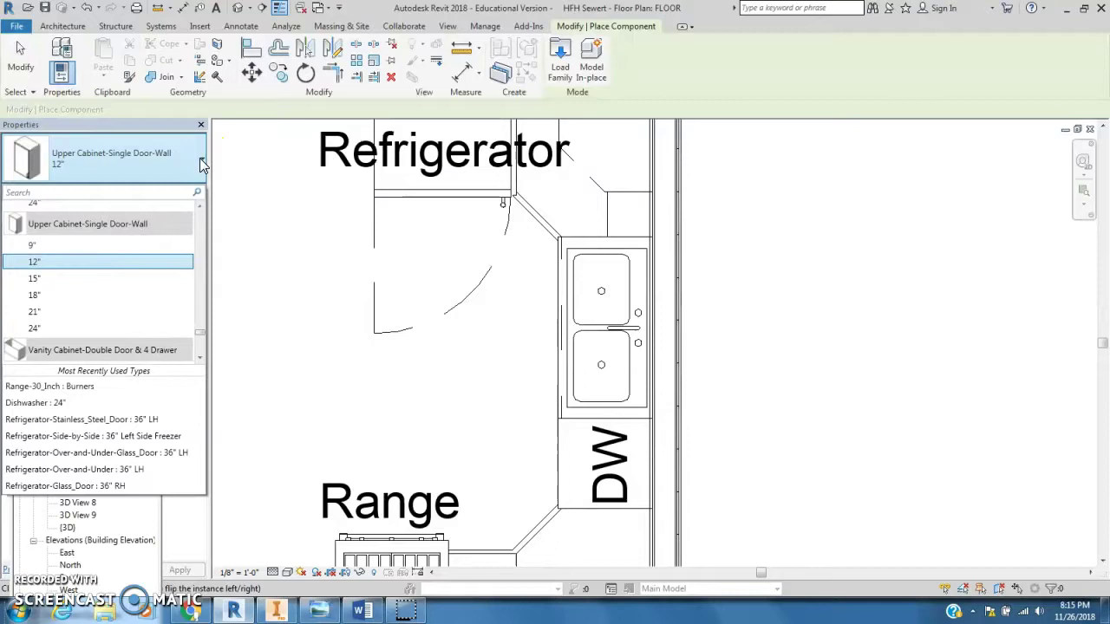
double_click(202, 361)
click(202, 360)
click(202, 361)
click(202, 361)
click(202, 208)
double_click(202, 208)
click(202, 208)
click(202, 208)
click(202, 208)
click(202, 208)
click(202, 208)
click(202, 208)
click(202, 208)
click(202, 208)
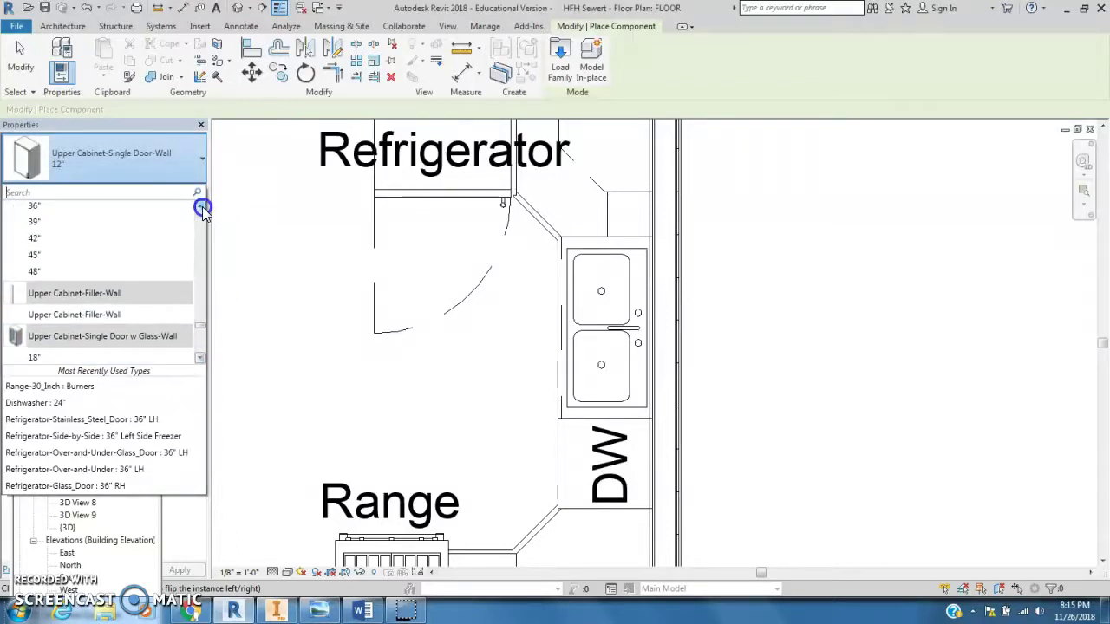
click(202, 208)
click(202, 208)
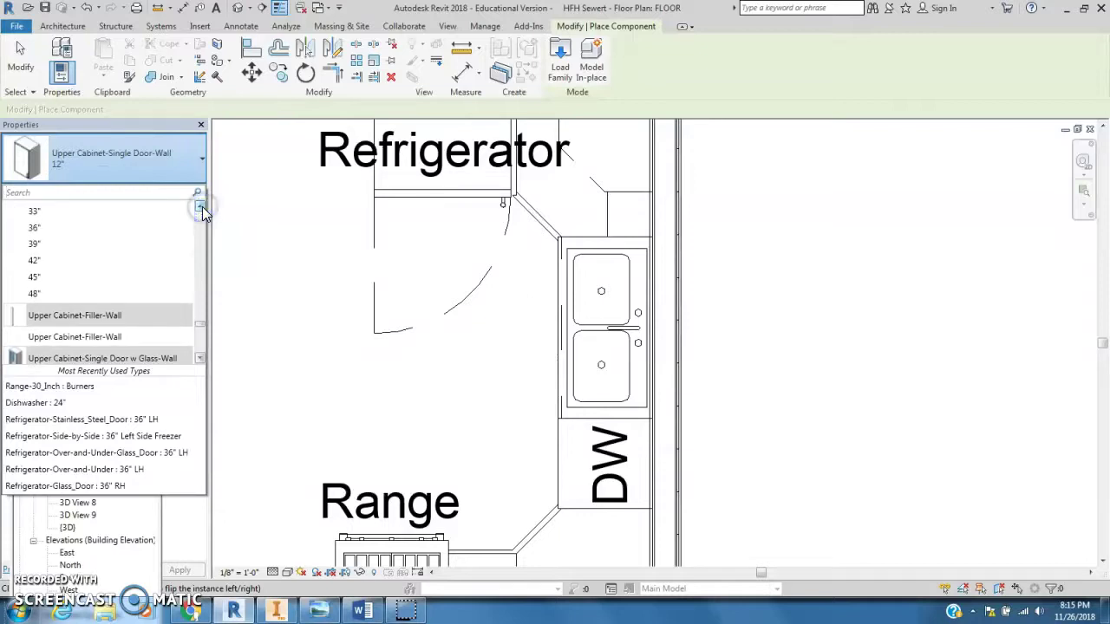
click(201, 208)
click(202, 208)
click(202, 208)
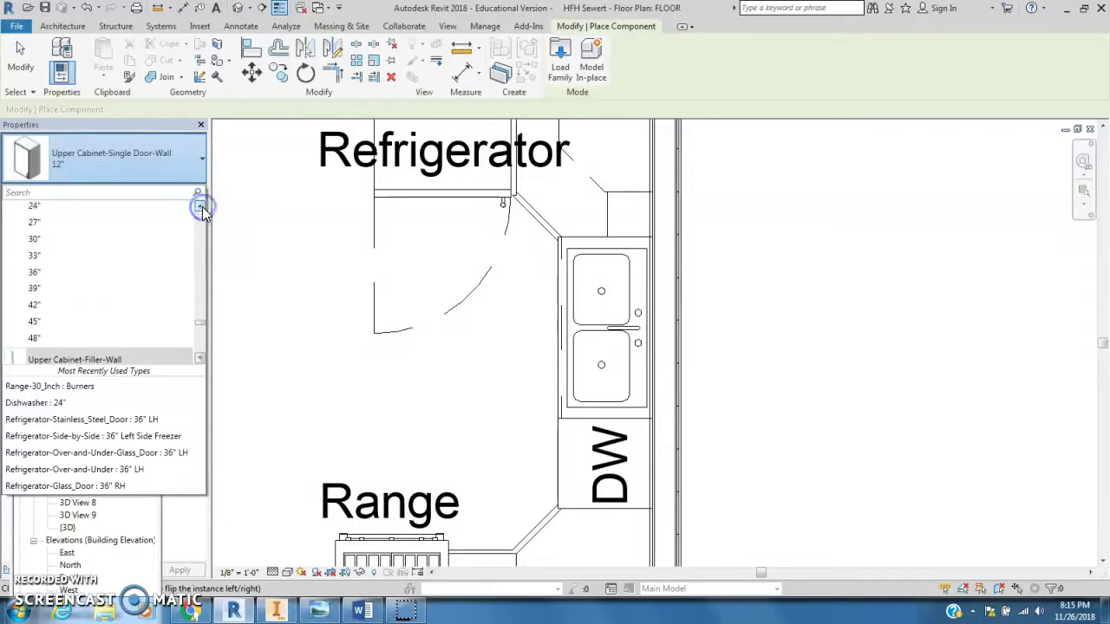
click(202, 208)
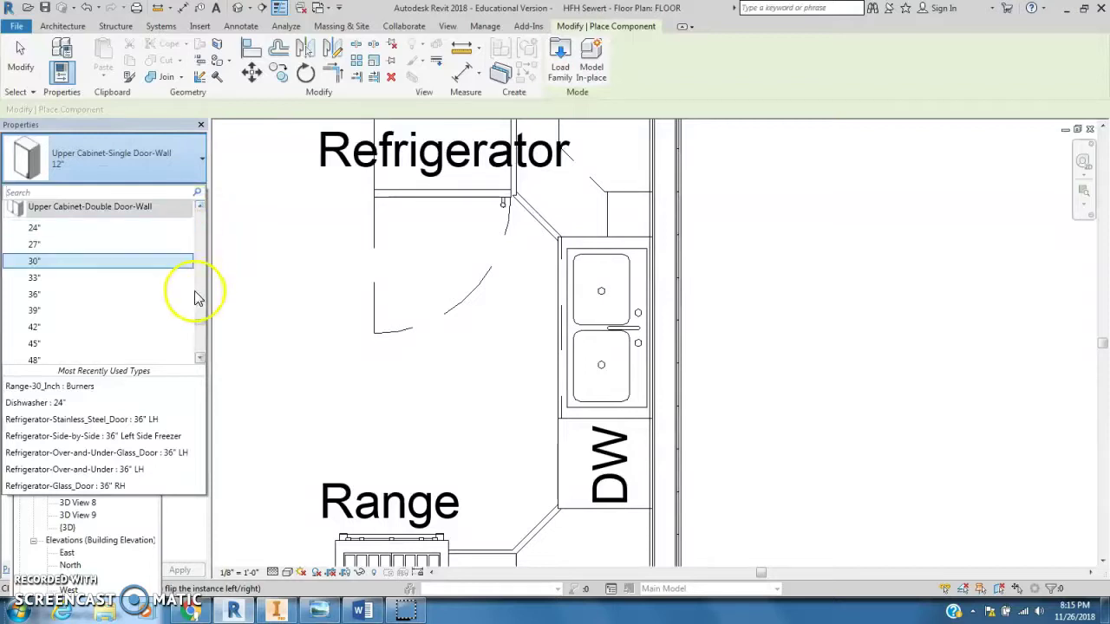
click(199, 358)
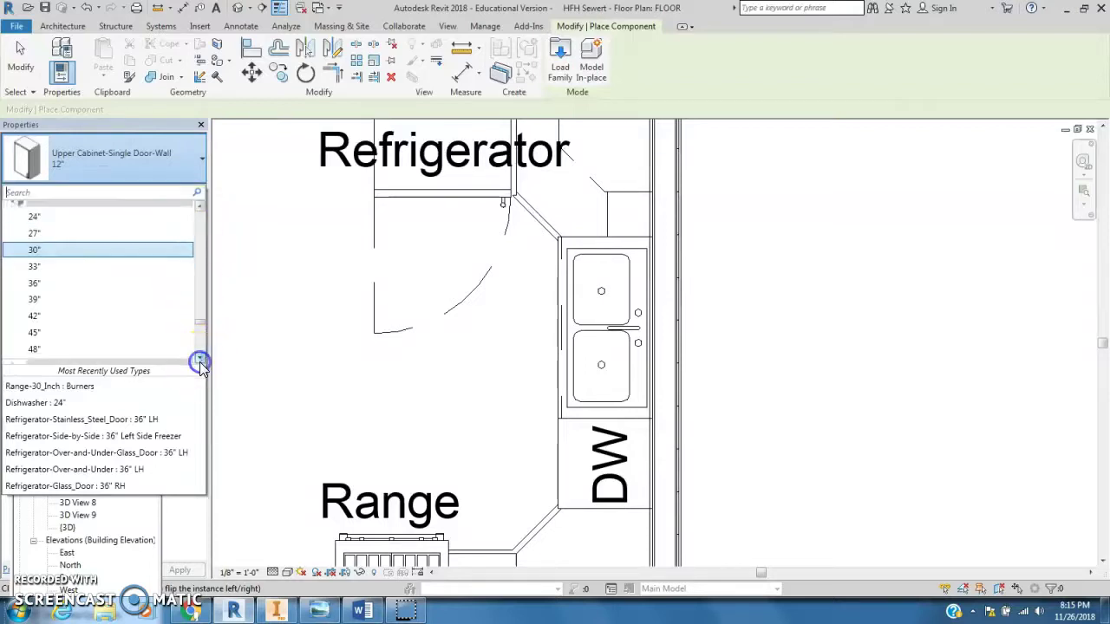
click(199, 206)
click(199, 206)
click(199, 206)
click(198, 206)
click(192, 205)
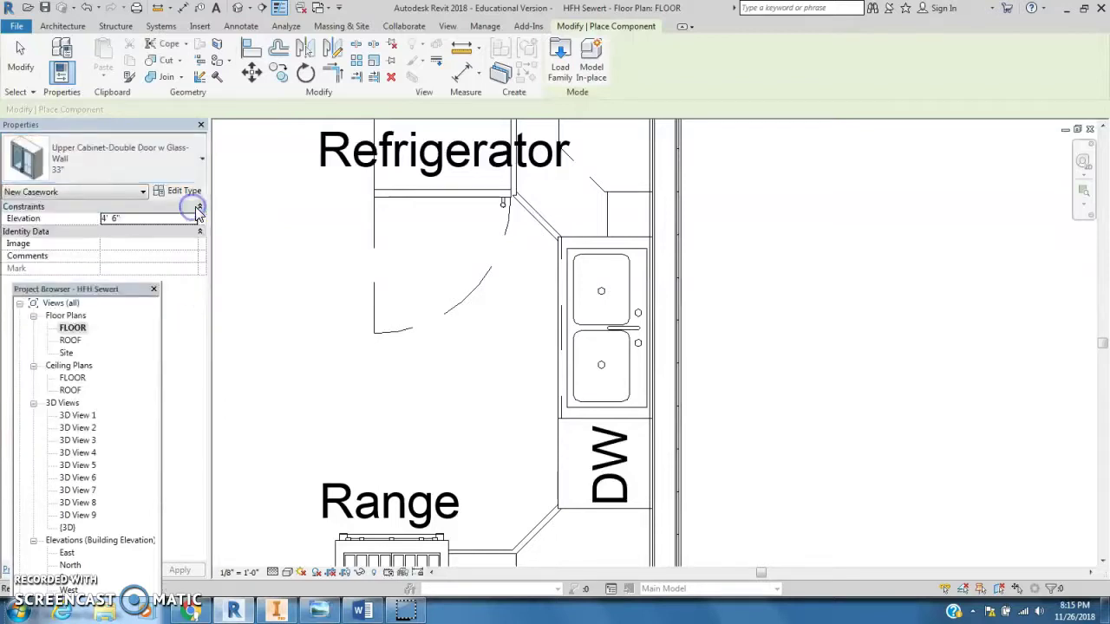
Step: Set the component type to Upper Cabinet-Double Door-Wall, 48"
click(202, 161)
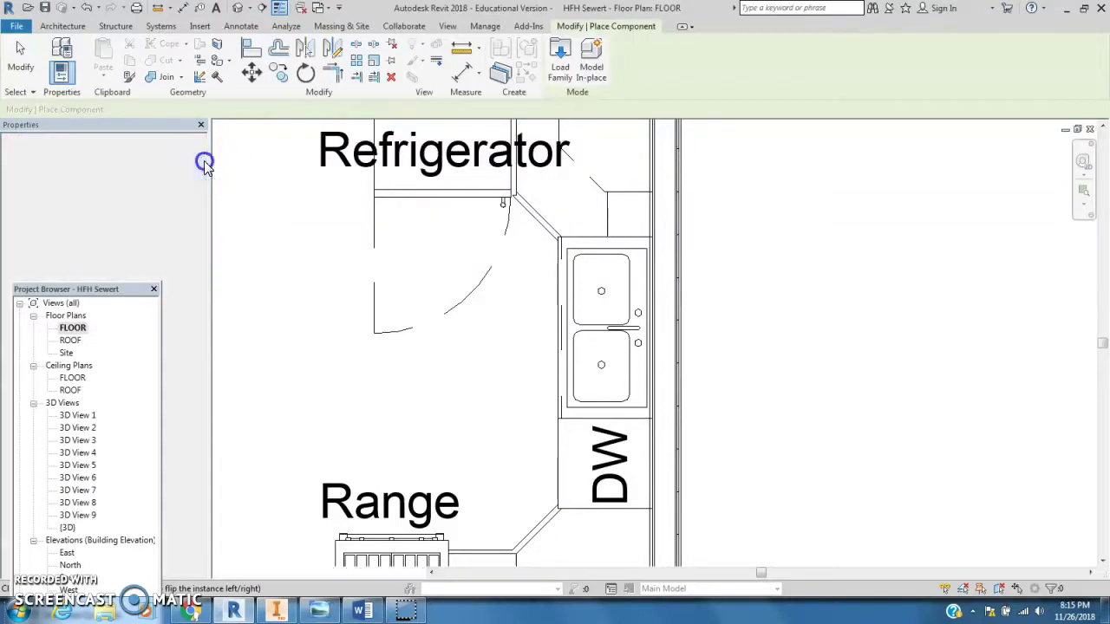
click(200, 208)
click(200, 208)
click(200, 208)
click(200, 208)
click(200, 208)
click(200, 208)
click(200, 208)
click(200, 208)
click(200, 208)
click(200, 208)
click(201, 208)
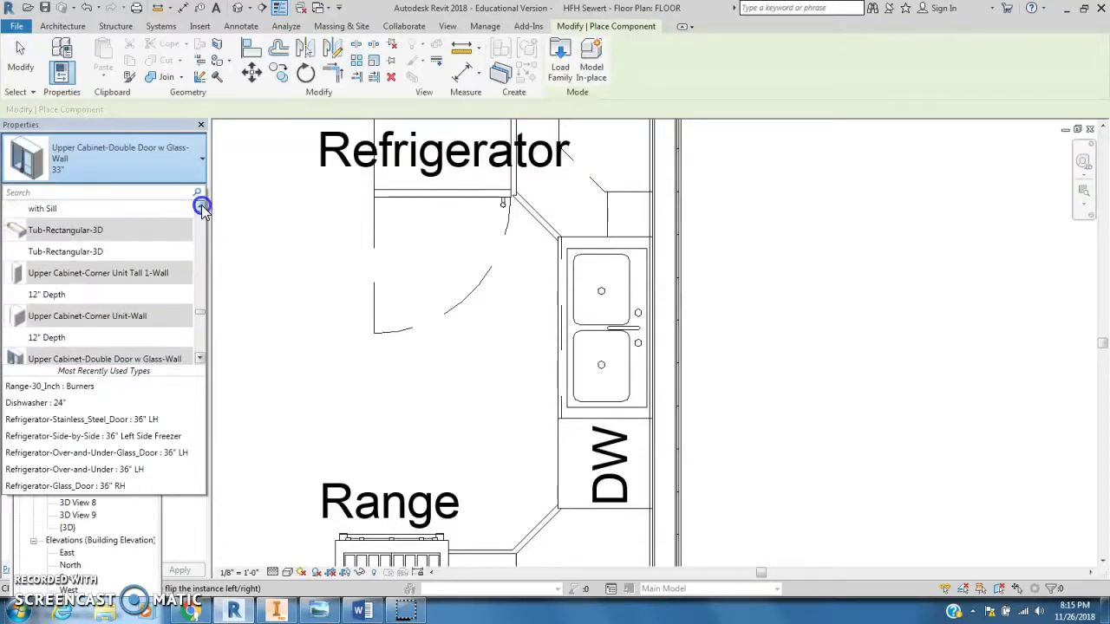
click(200, 208)
click(200, 208)
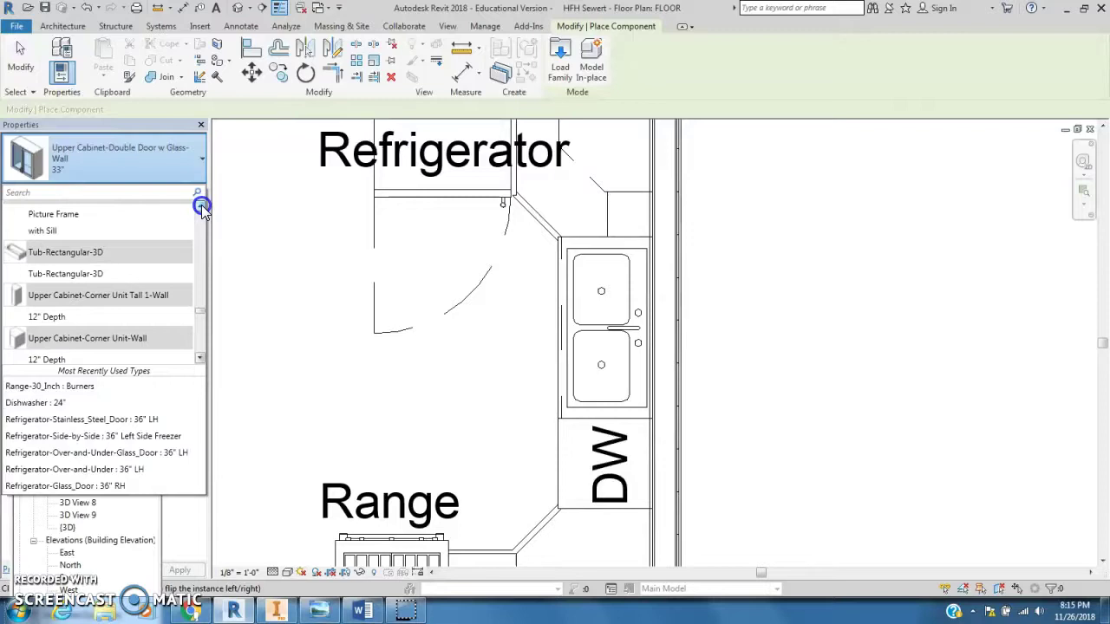
click(199, 358)
click(199, 358)
click(200, 358)
click(199, 358)
click(199, 358)
click(199, 358)
click(199, 361)
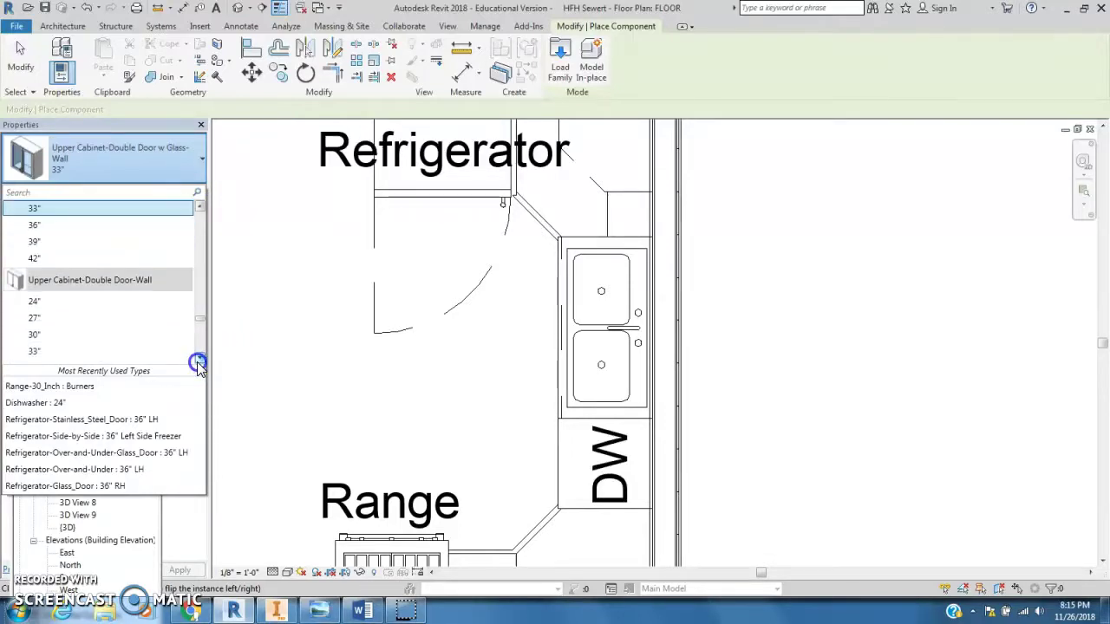
click(199, 360)
click(199, 361)
click(199, 360)
click(200, 360)
click(199, 360)
click(199, 360)
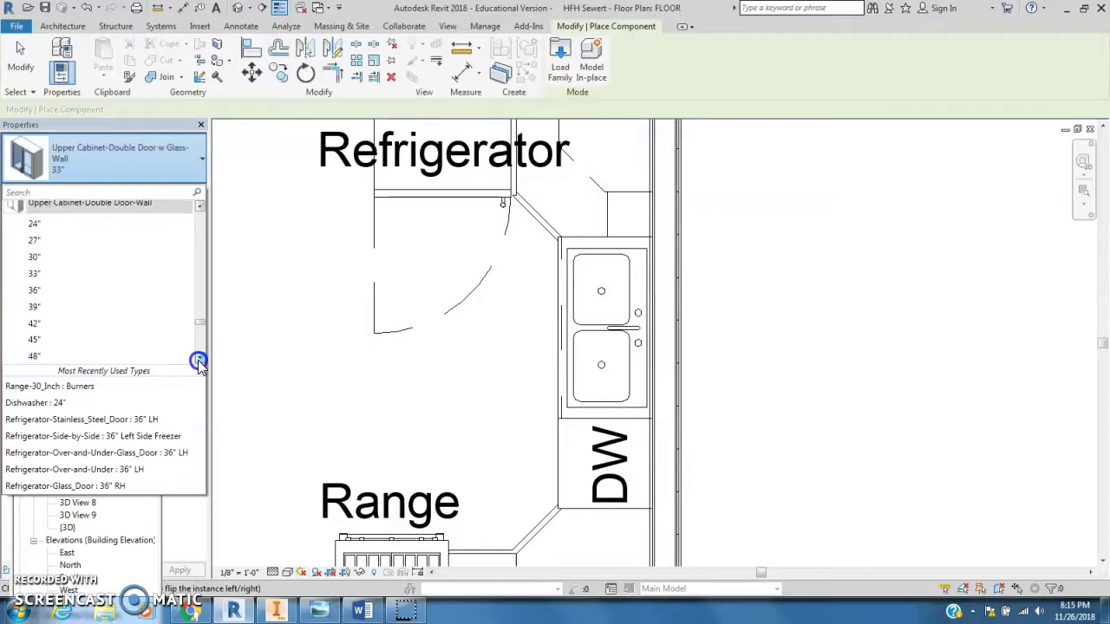
click(75, 346)
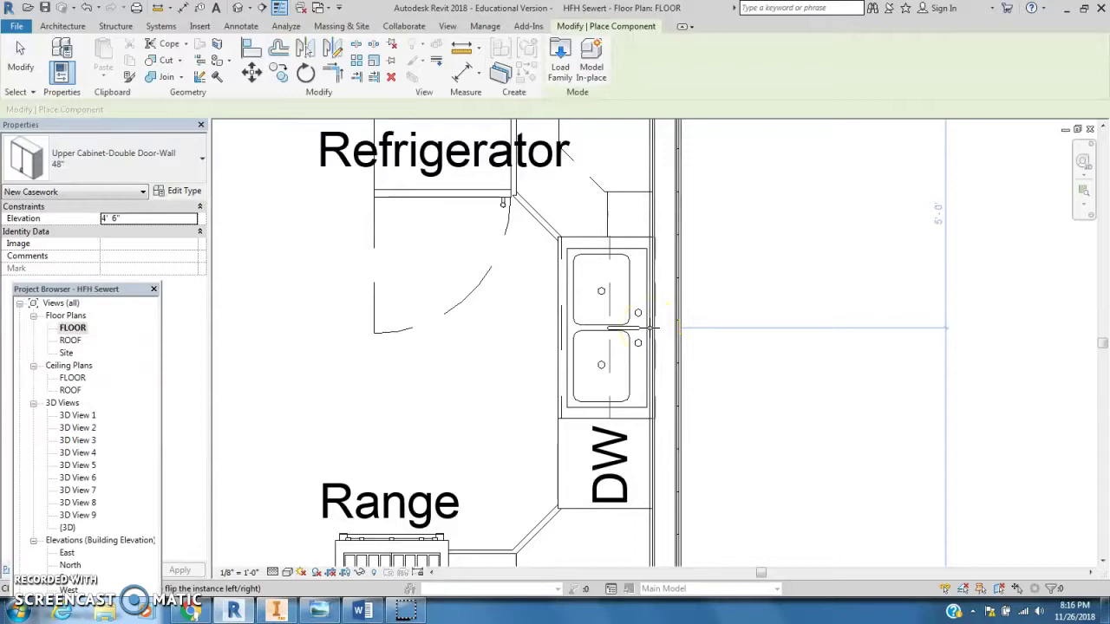
Step: Place the double-door wall cabinet against the exterior wall, centred on the sink and adjoining the 12" cabinet
click(648, 328)
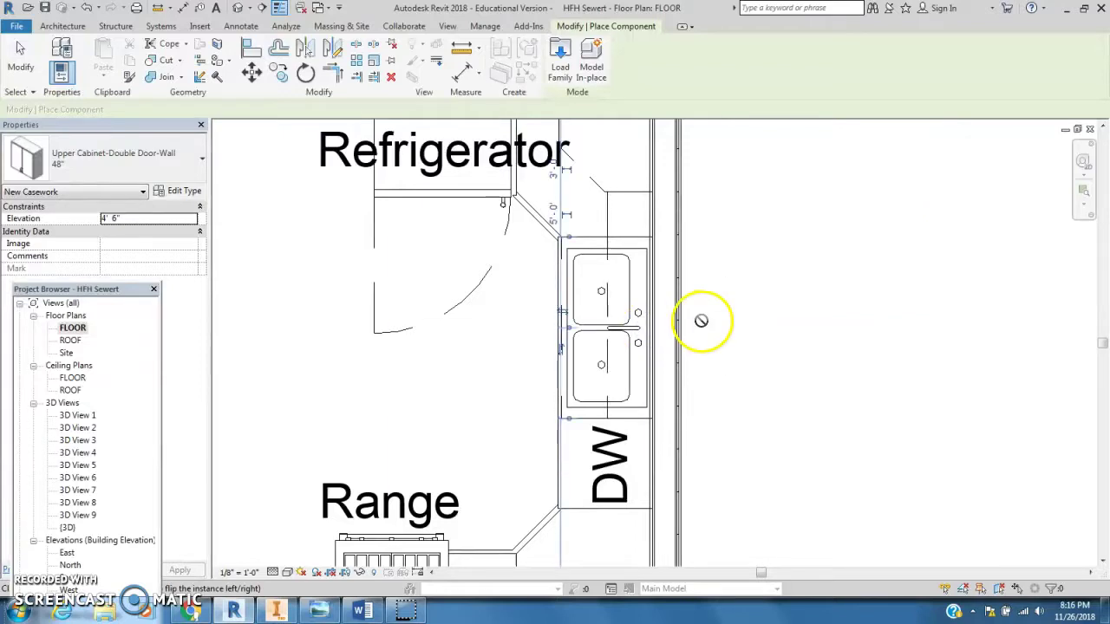
key(Escape)
key(Escape)
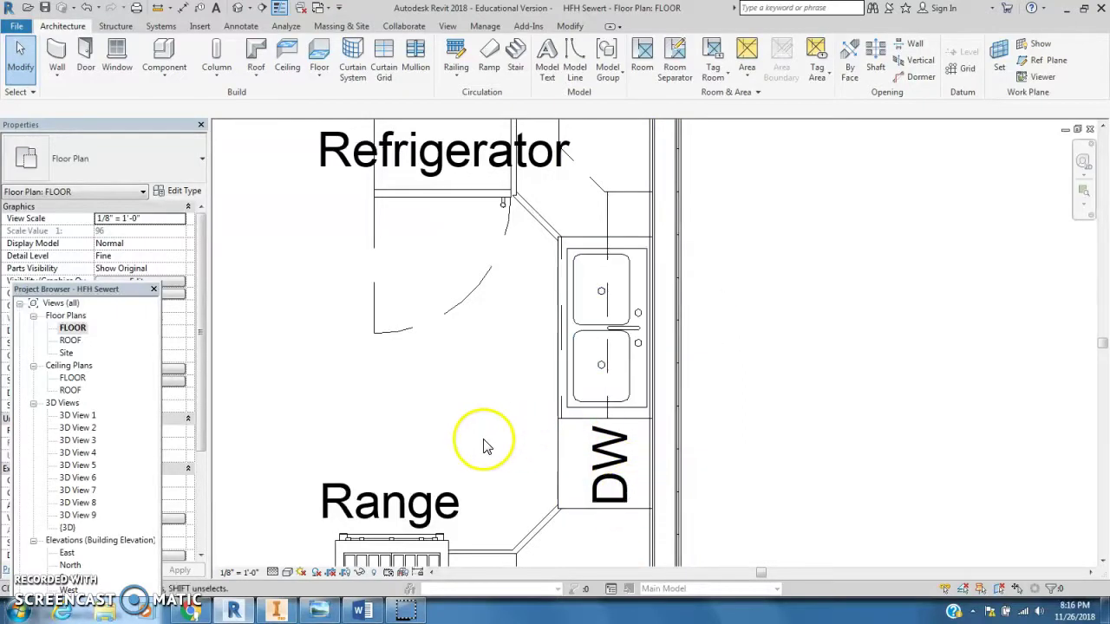
Step: Measure from the countertop joint on the range side of the dishwasher to the countertop's outer end
scroll(345, 329, down, 1)
middle_drag(404, 347, 420, 215)
click(312, 176)
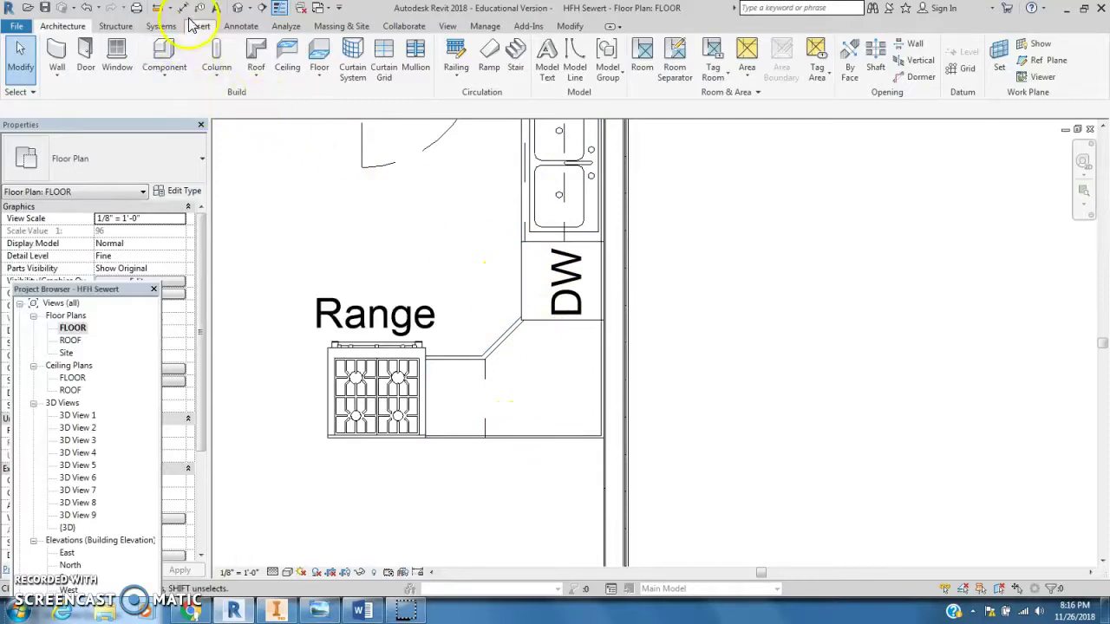
click(159, 9)
click(583, 317)
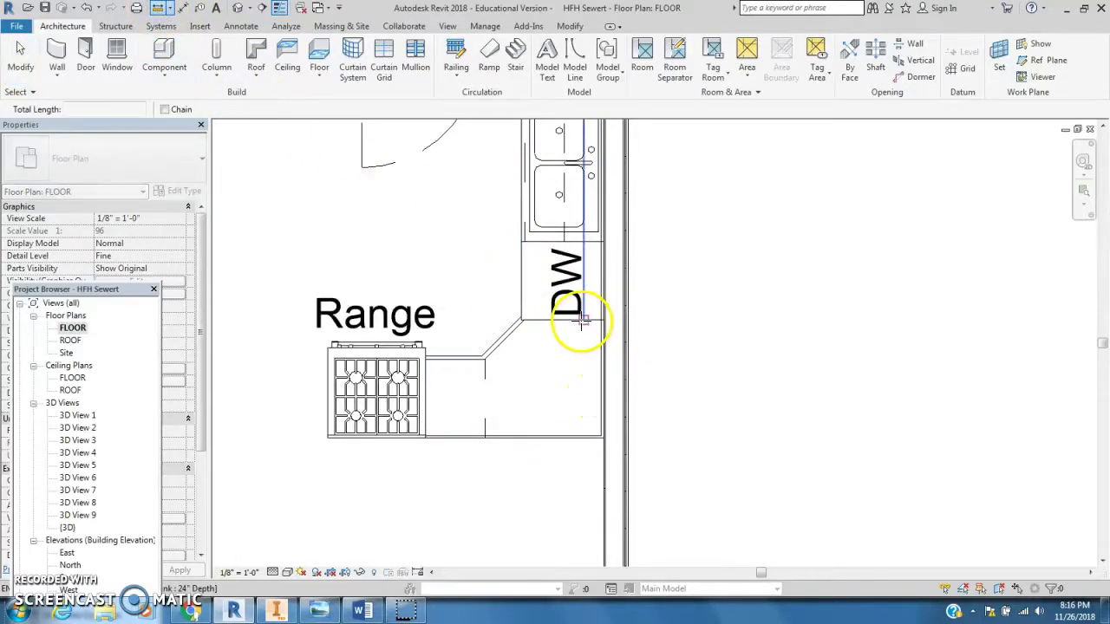
click(559, 439)
key(Escape)
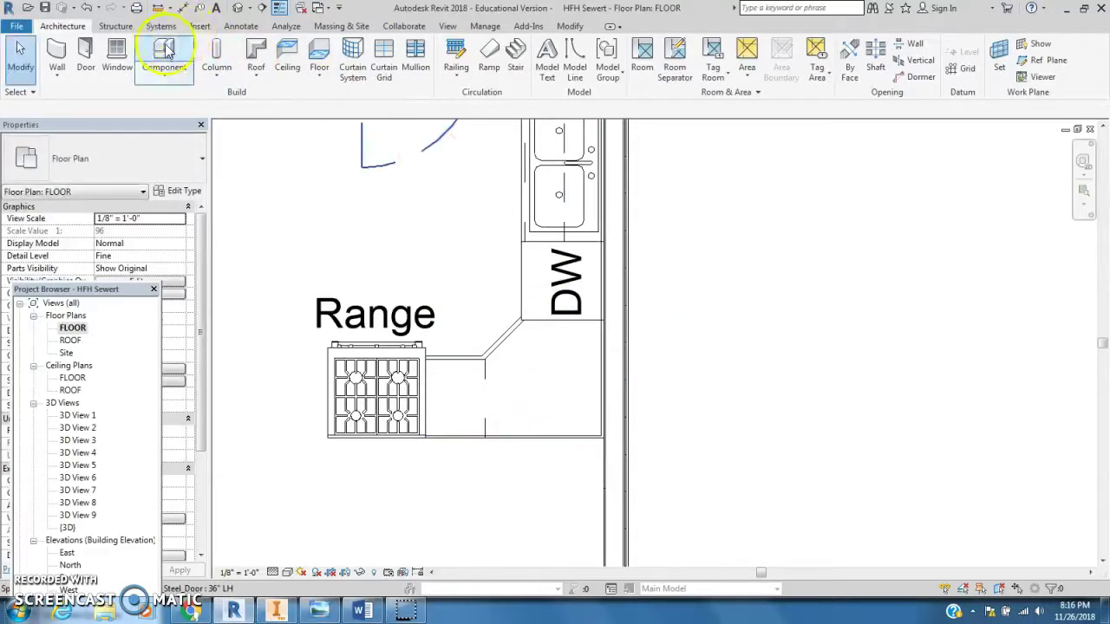
Step: Measure the distance from the joint between sink and dishwasher to the outer edge of the range-side countertop
click(159, 9)
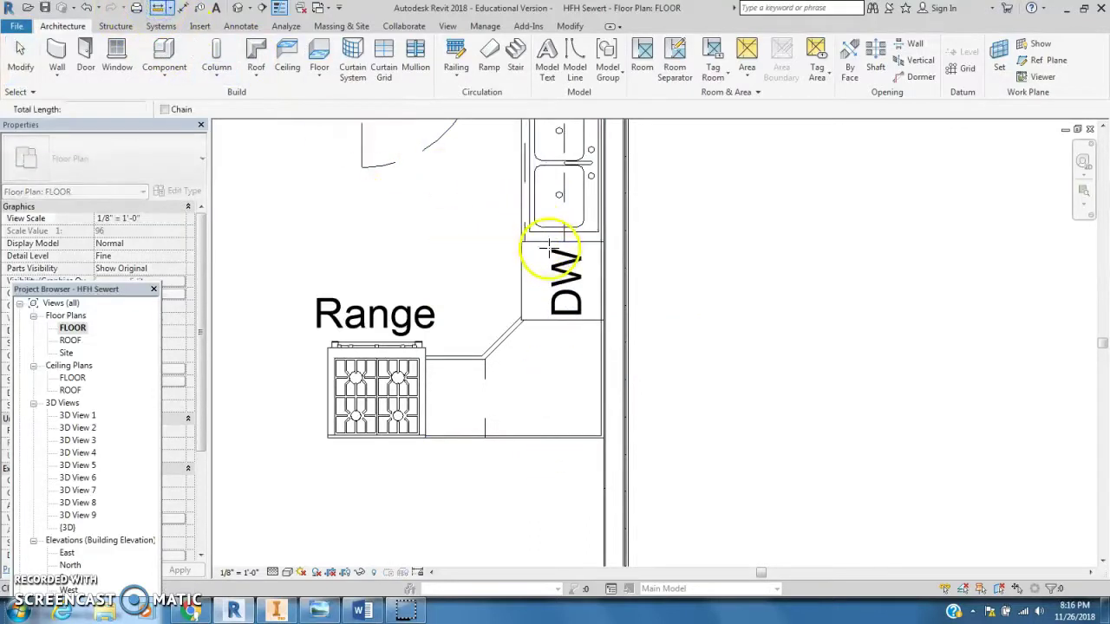
click(550, 241)
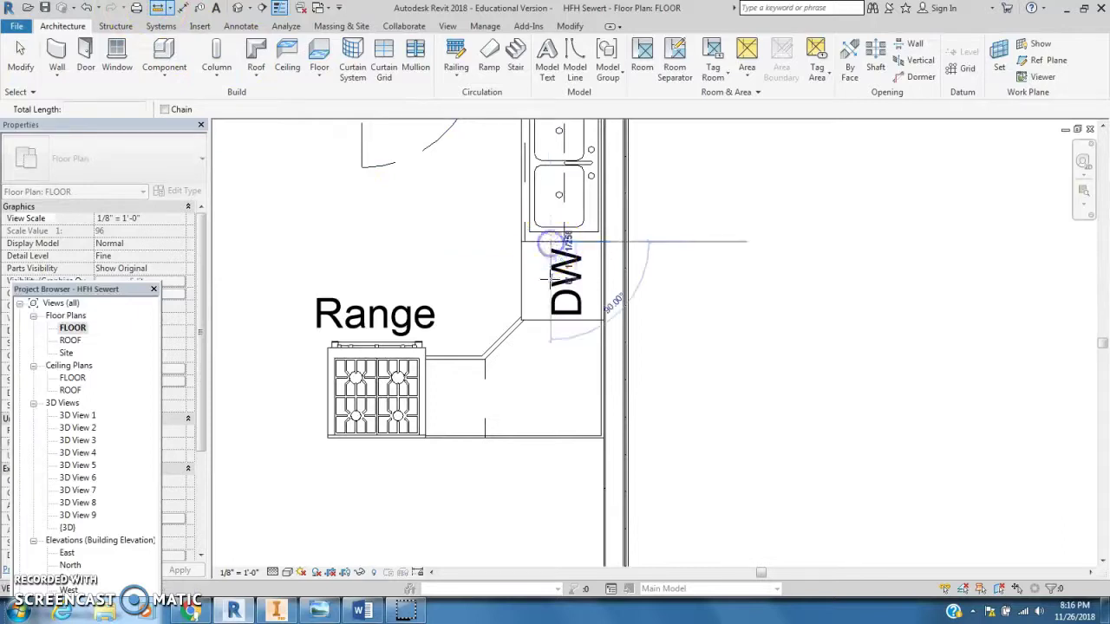
click(554, 438)
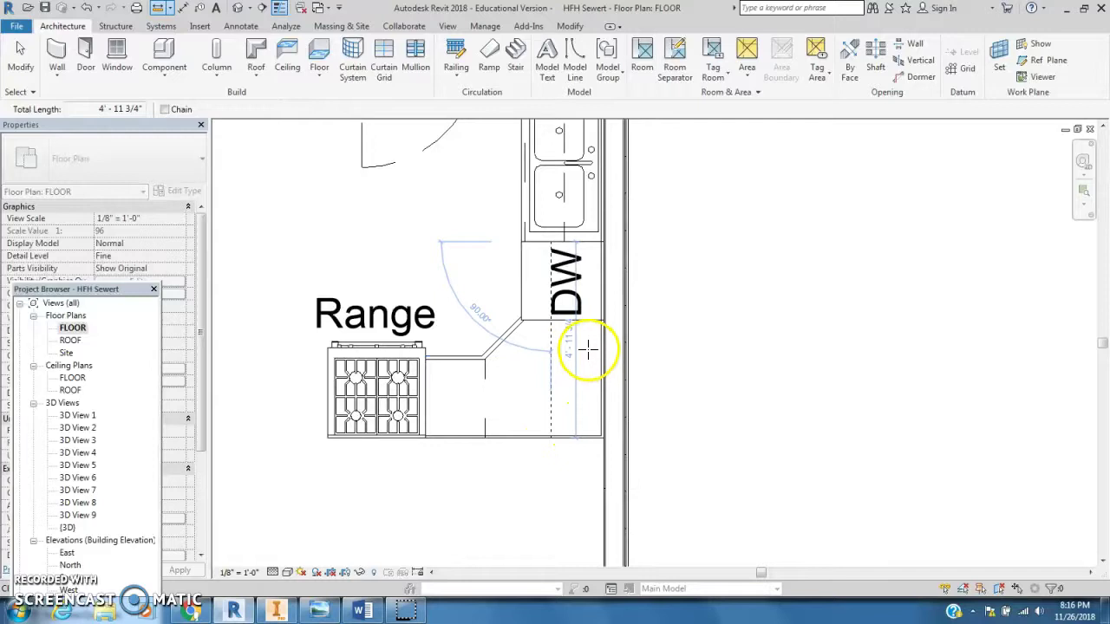
key(Escape)
key(Escape)
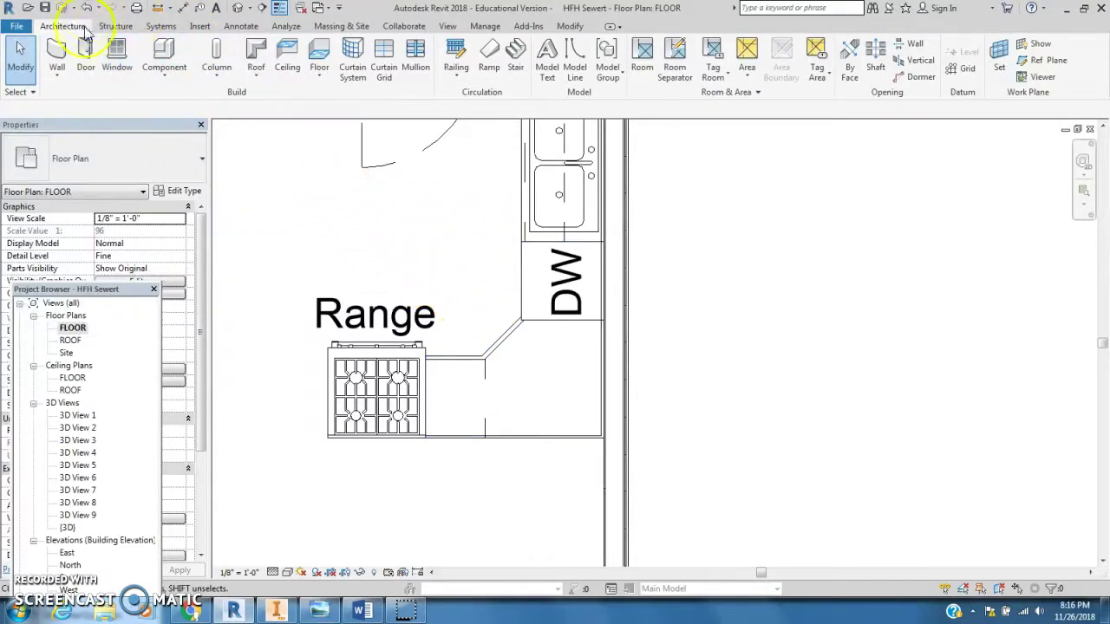
Step: Place another Upper Cabinet-Double Door-Wall, 48", on the exterior wall above the dishwasher, adjoining the cabinet over the sink
click(154, 52)
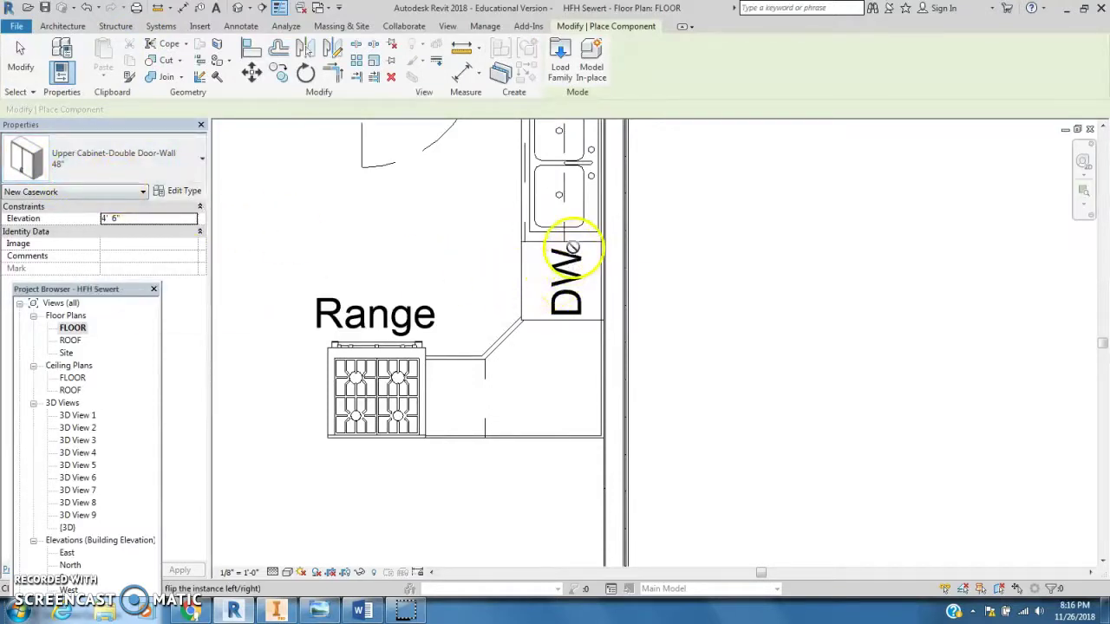
click(580, 241)
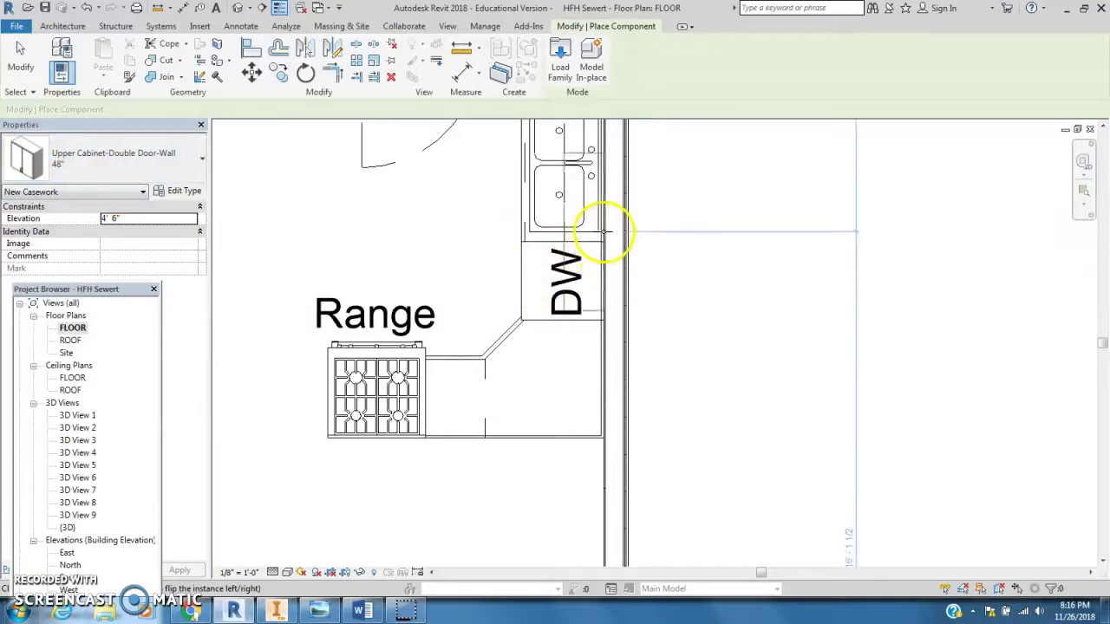
click(607, 325)
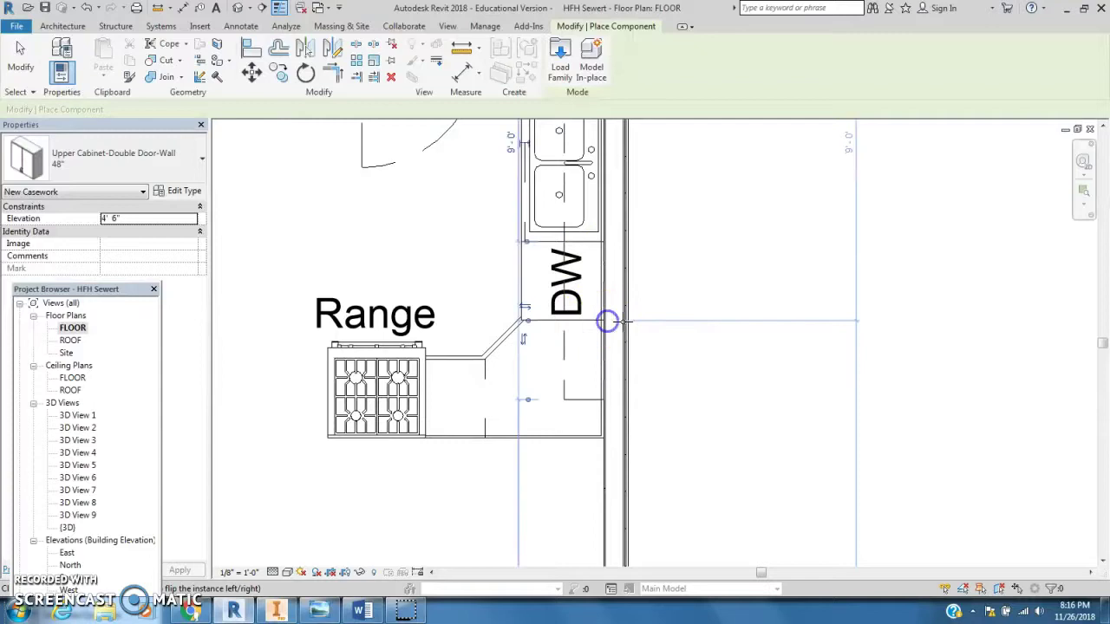
key(Escape)
key(Escape)
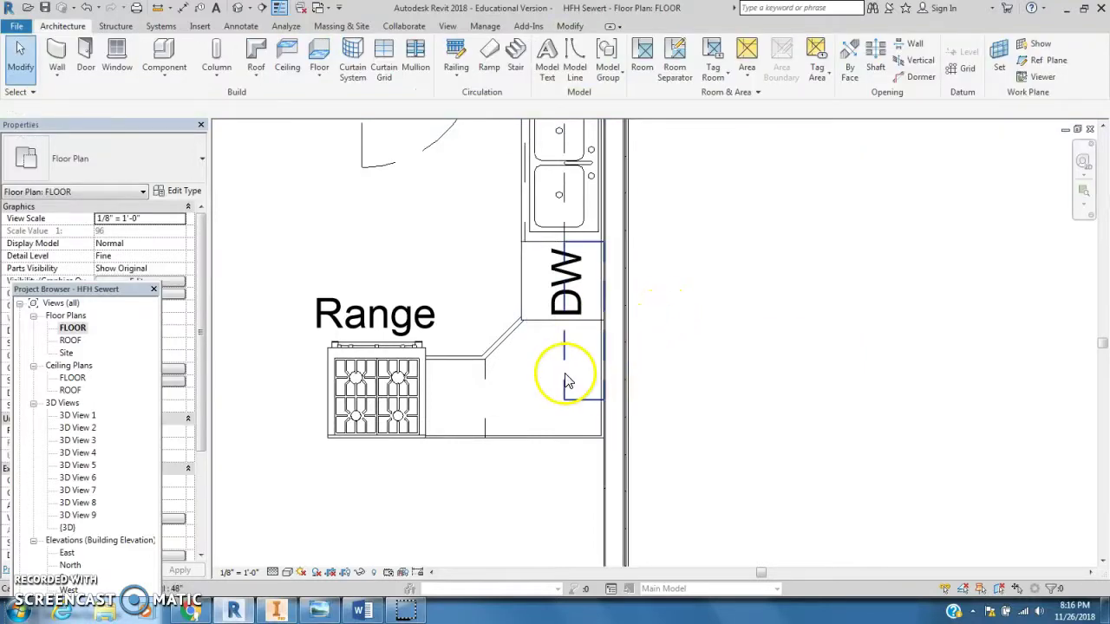
Step: Create a perspective camera view from the adjoining room through the wall opening, aimed at the exterior wall by the dishwasher
scroll(572, 421, up, 1)
scroll(570, 409, down, 2)
scroll(540, 408, up, 2)
scroll(574, 413, down, 1)
scroll(572, 385, down, 2)
middle_drag(458, 297, 548, 367)
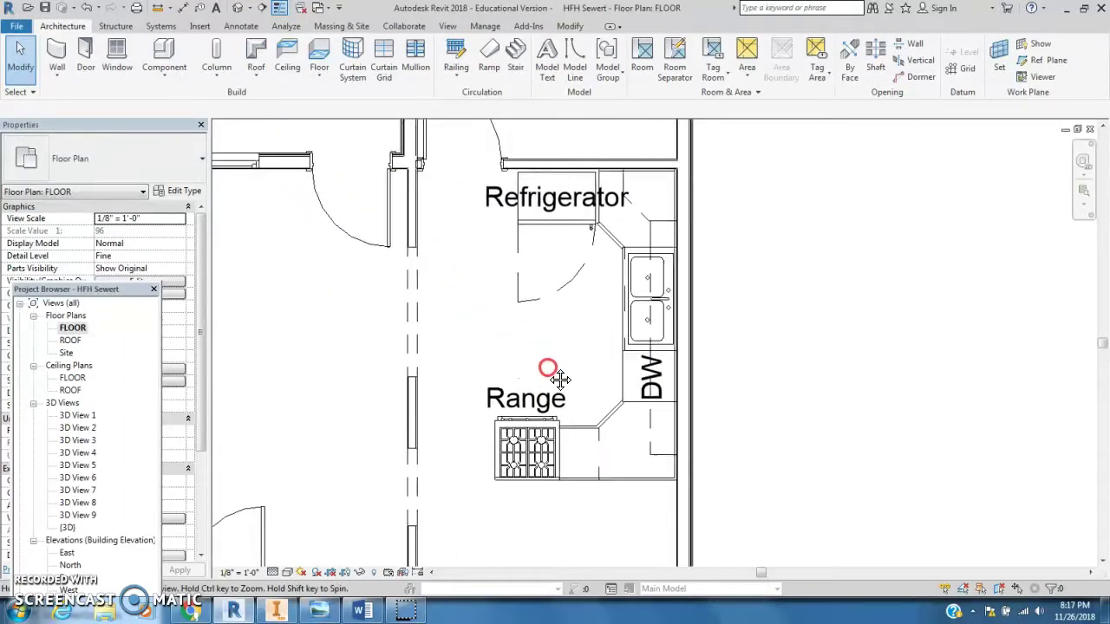
click(250, 9)
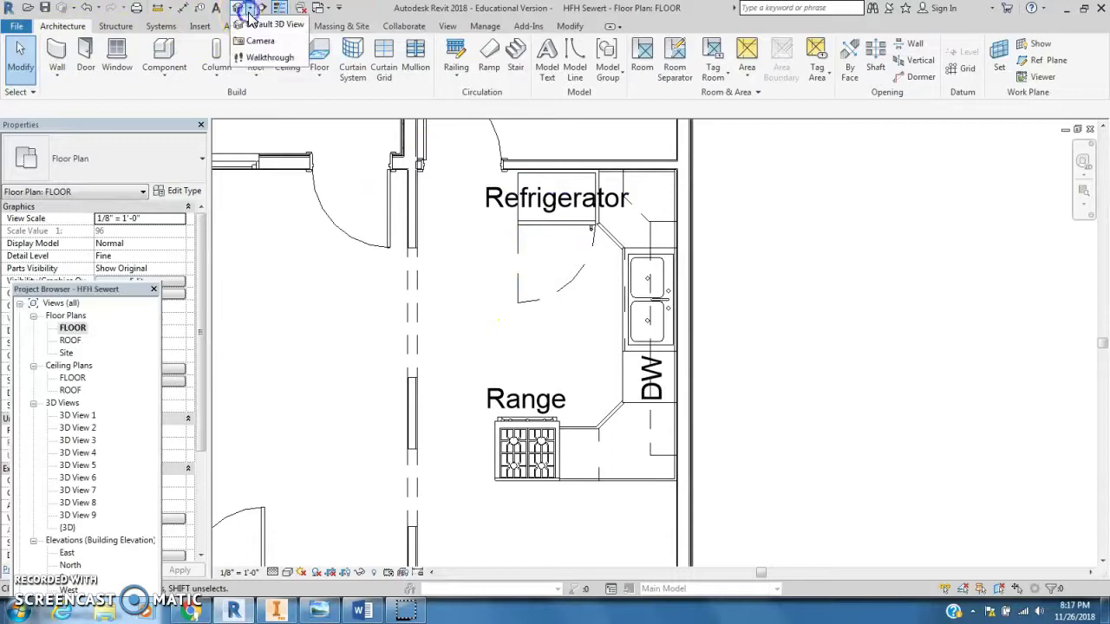
click(260, 38)
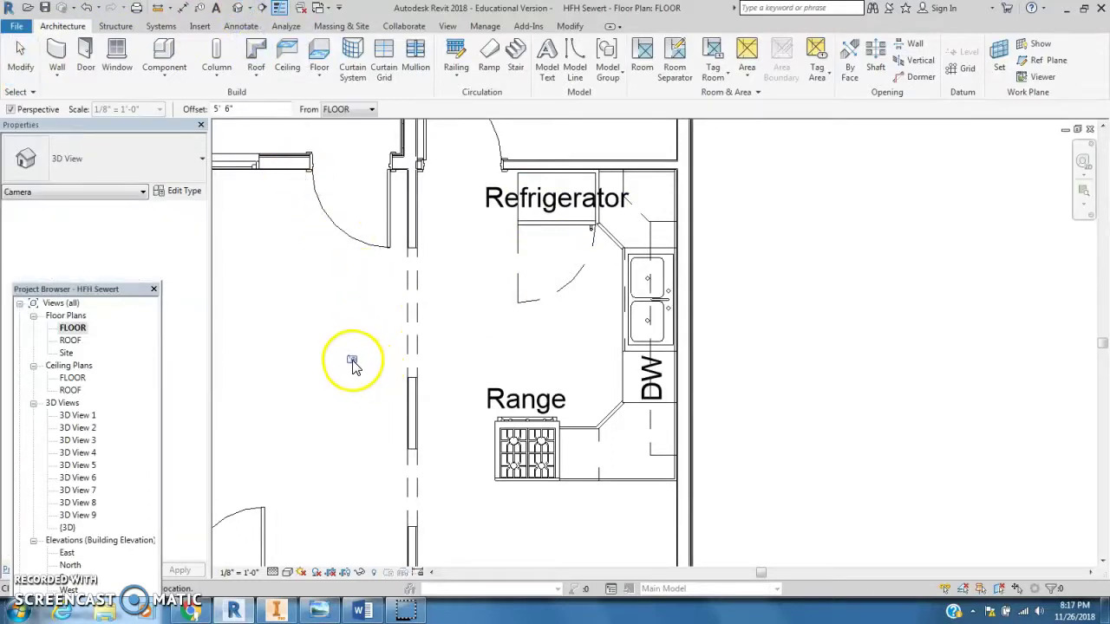
click(269, 290)
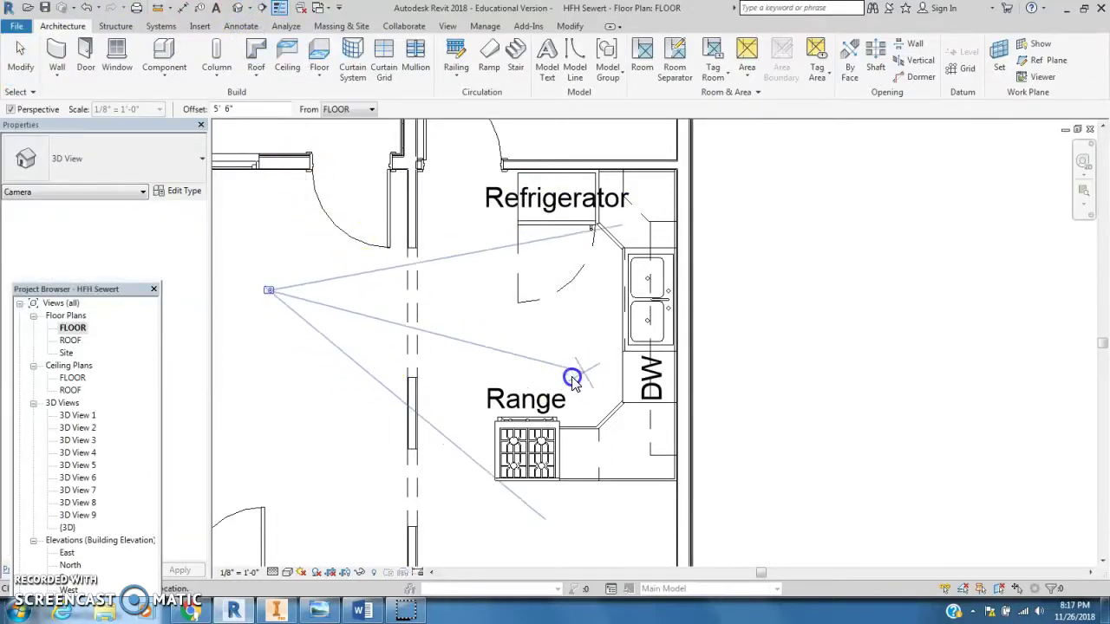
click(679, 358)
middle_drag(639, 395, 720, 317)
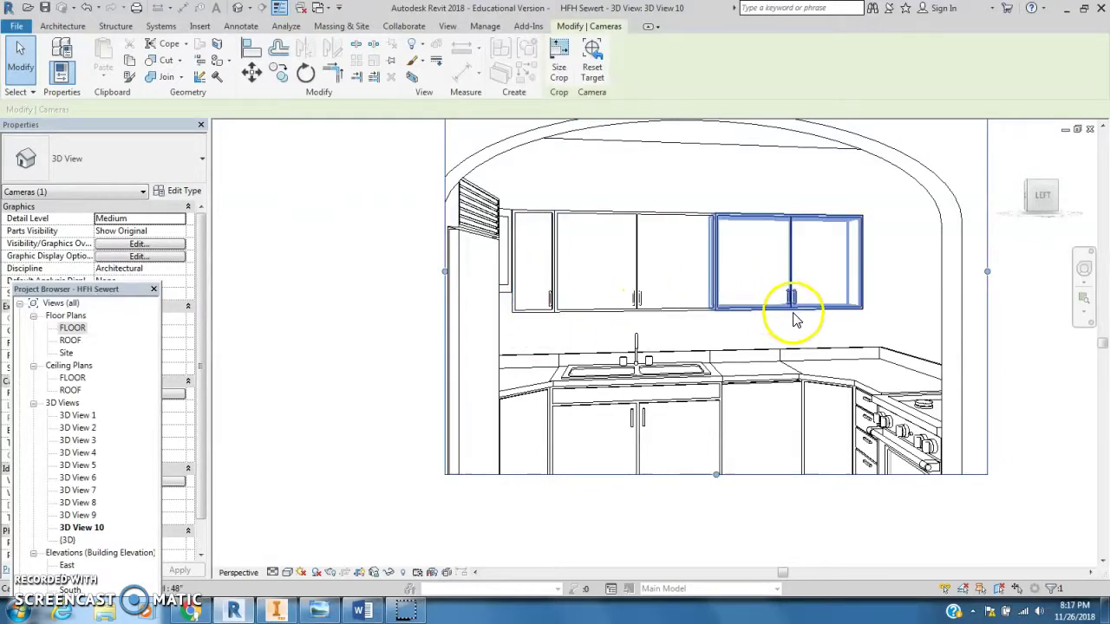
Step: Return to the FLOOR floor plan and fit the Project Browser to the width of the Properties palette, below its first rows
drag(1040, 201, 974, 190)
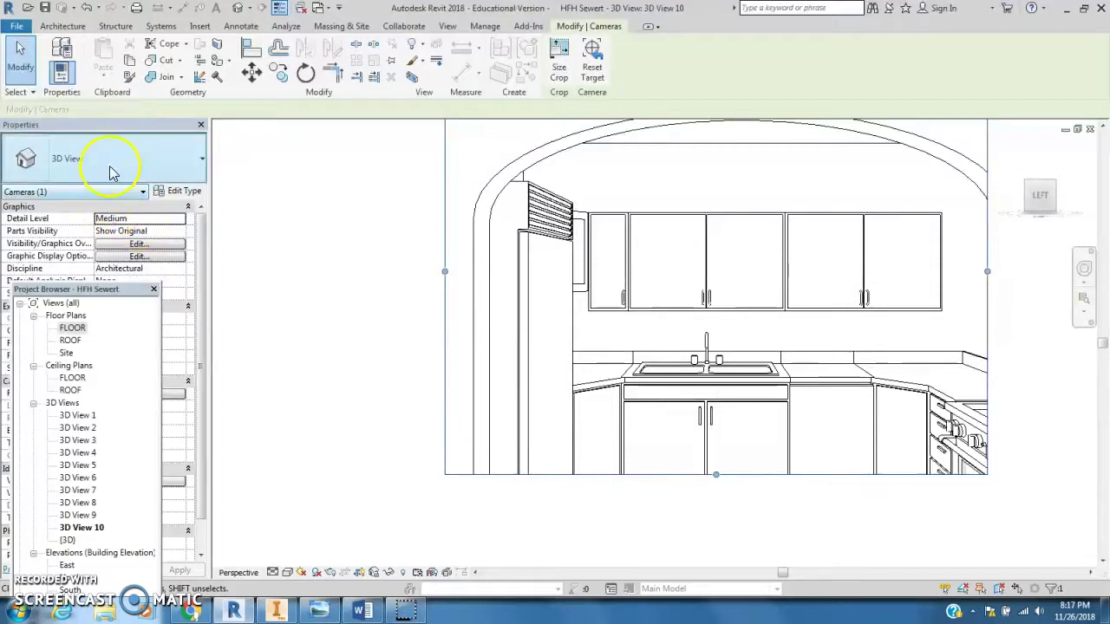
drag(124, 289, 131, 317)
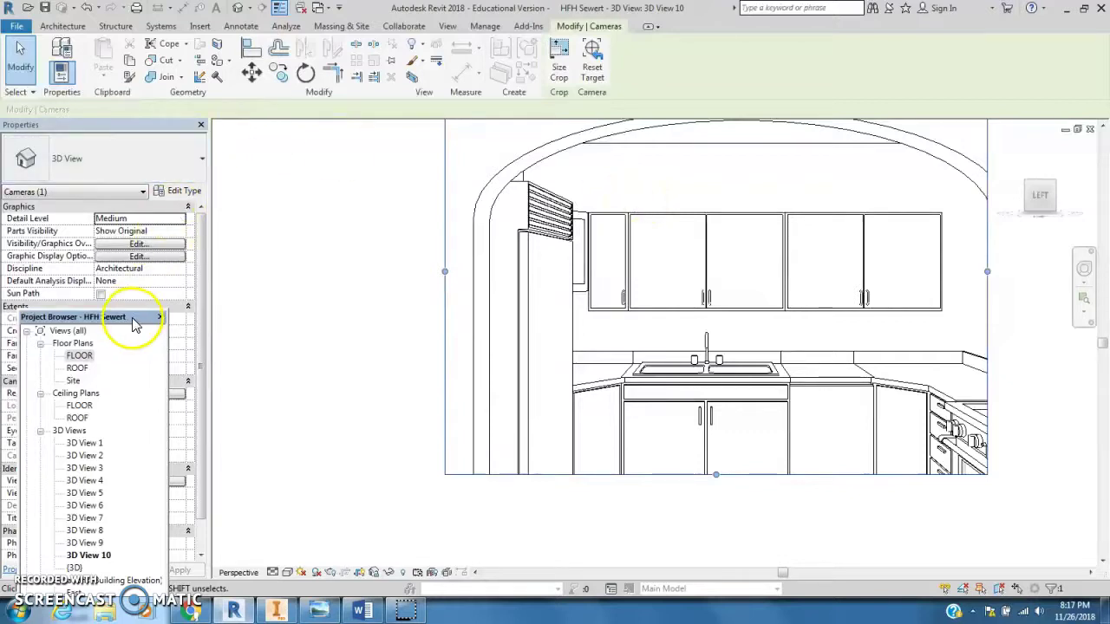
click(241, 162)
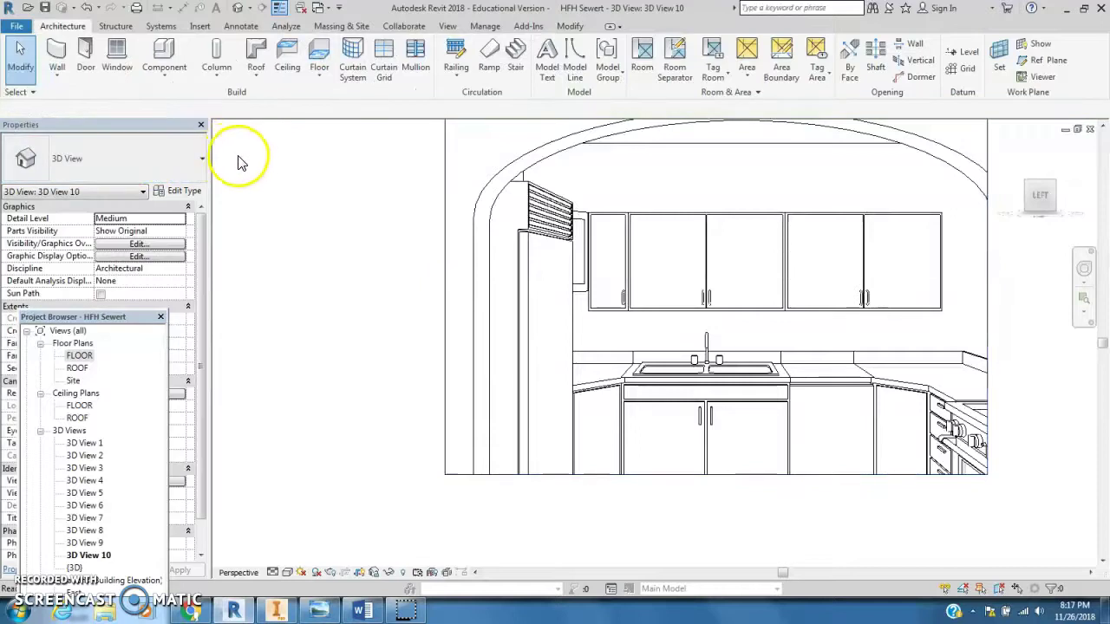
double_click(82, 355)
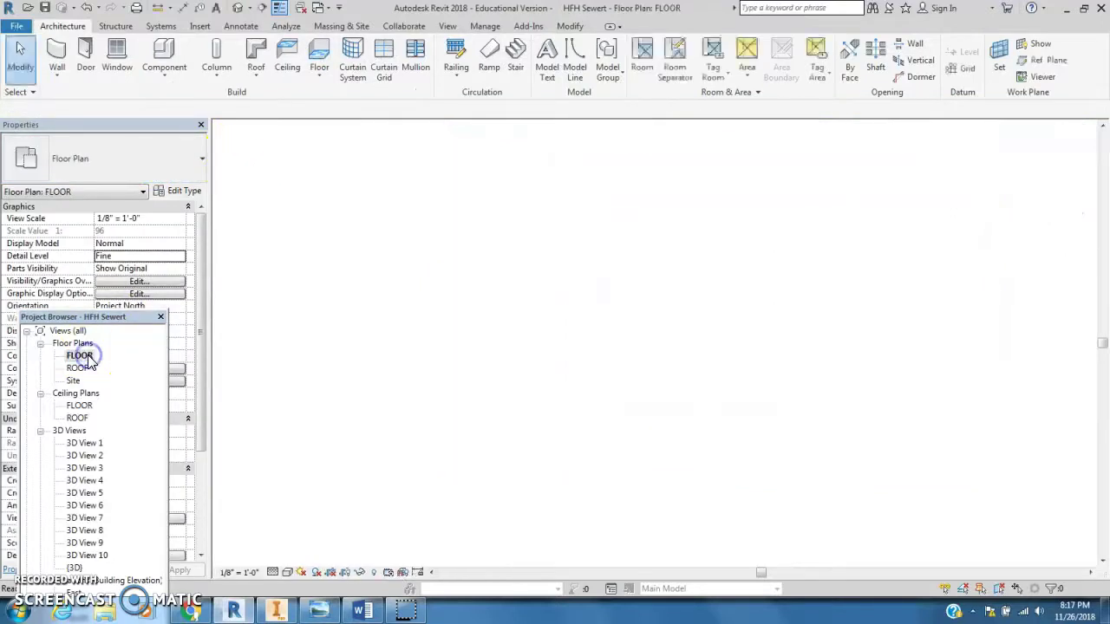
drag(168, 359, 209, 365)
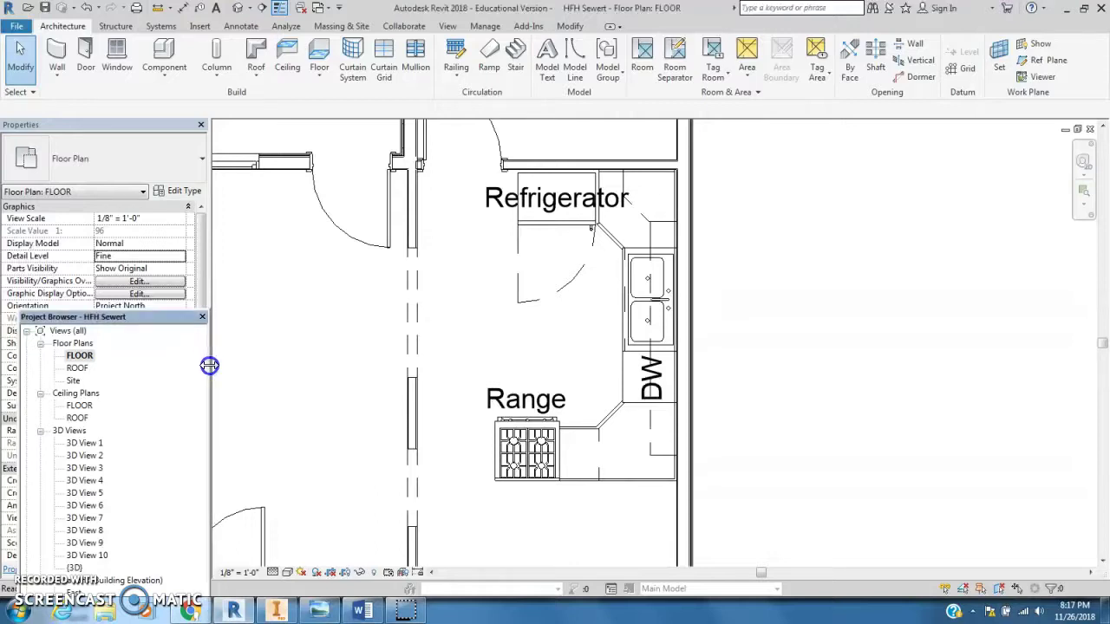
drag(19, 366, 9, 366)
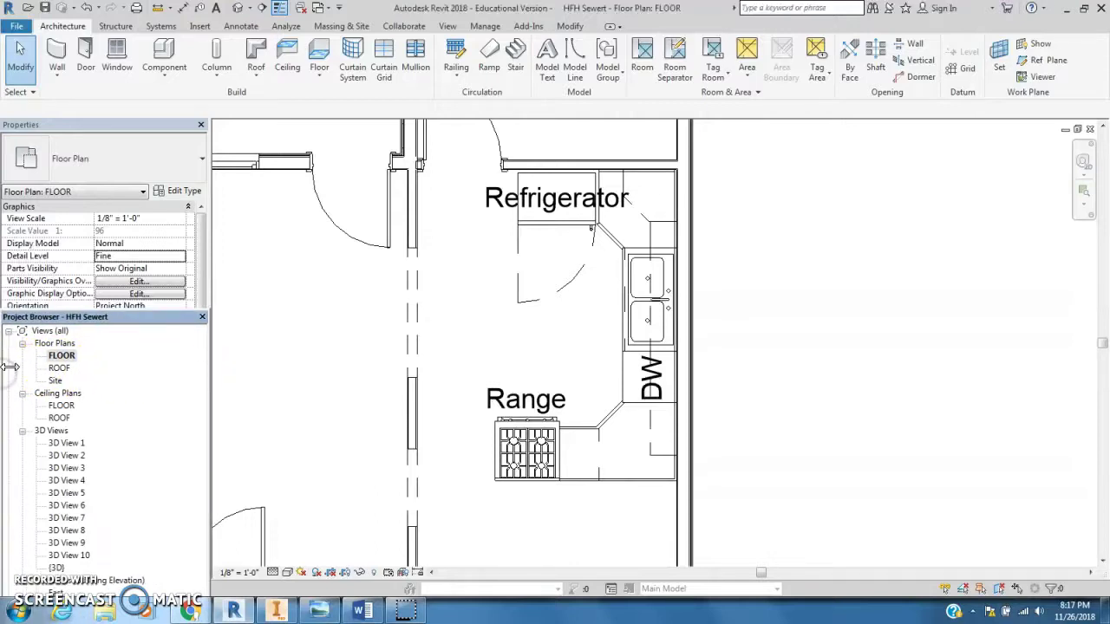
Step: Select the corner upper cabinet between refrigerator and sink and browse its available types down to the single-door upper cabinets
click(136, 161)
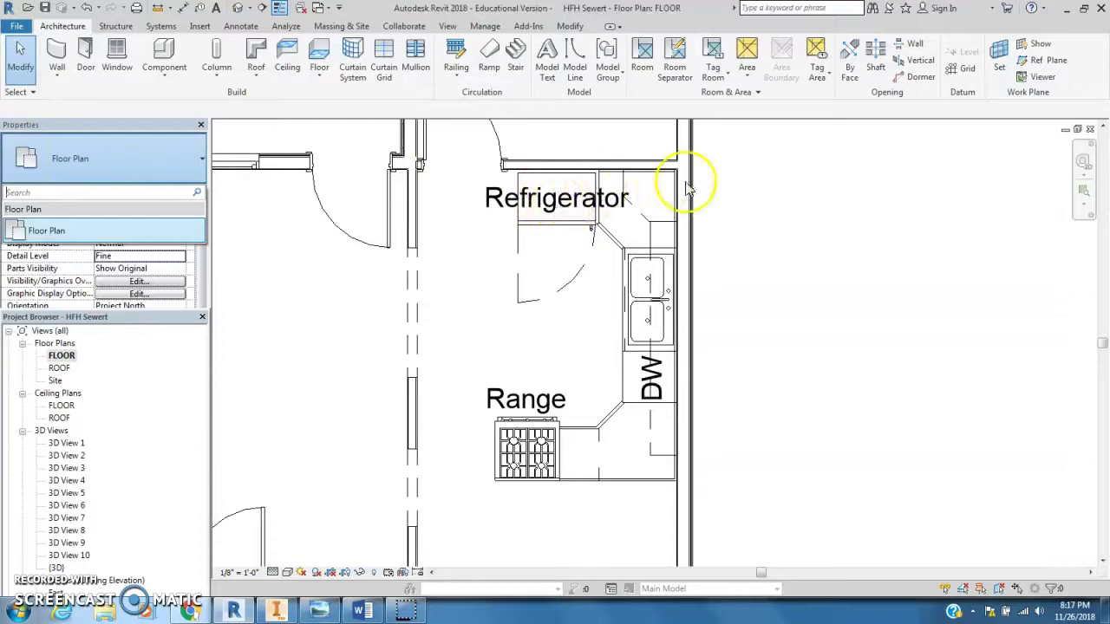
click(639, 210)
click(635, 214)
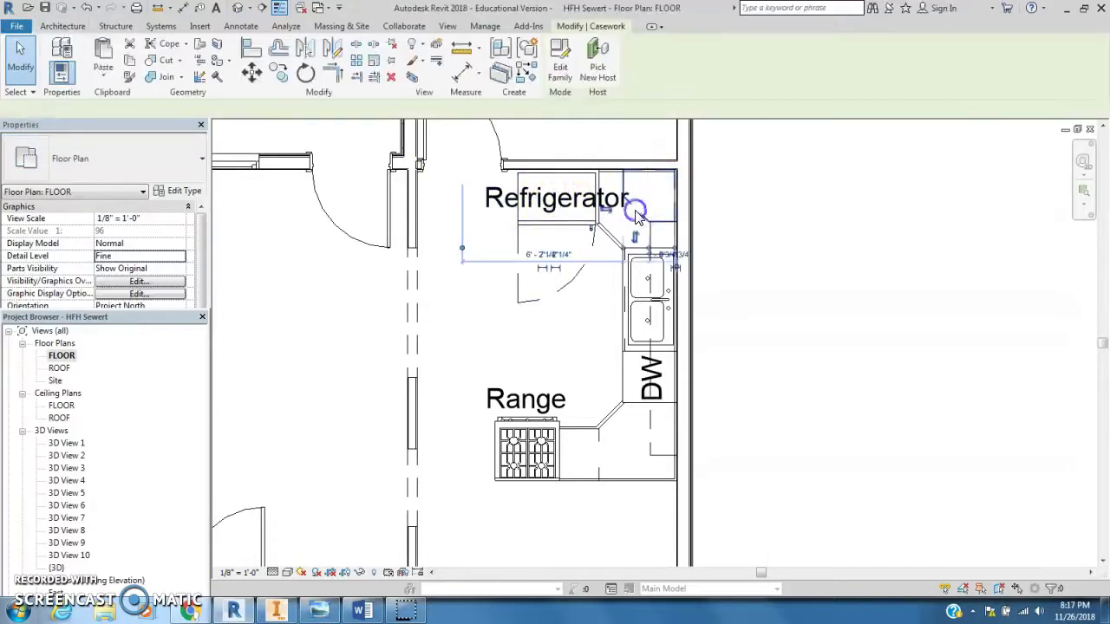
click(203, 165)
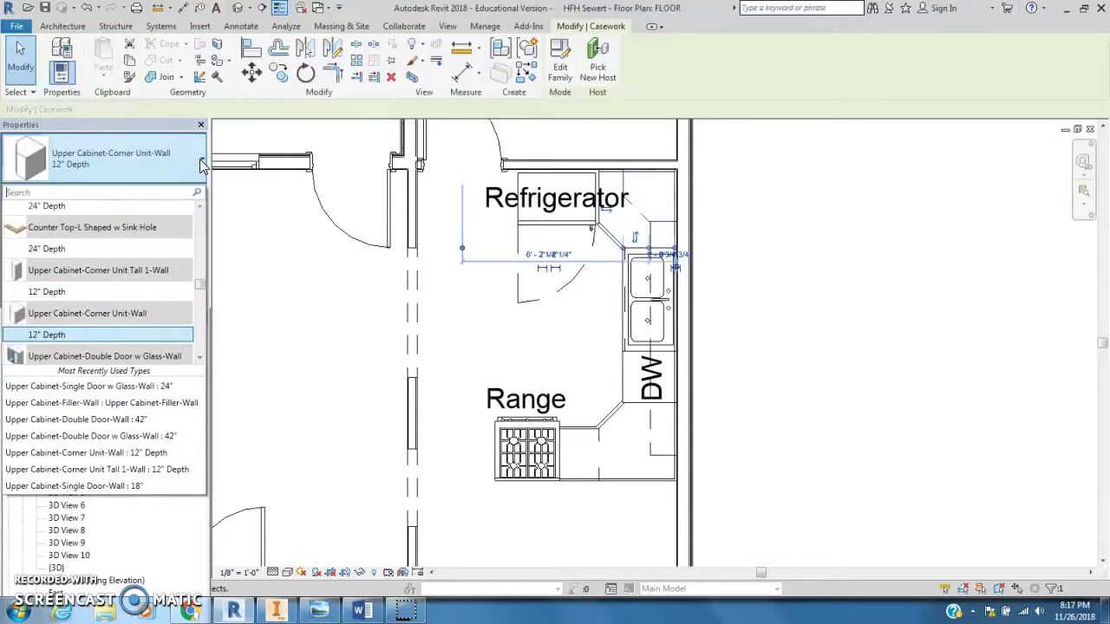
click(199, 358)
drag(200, 358, 199, 358)
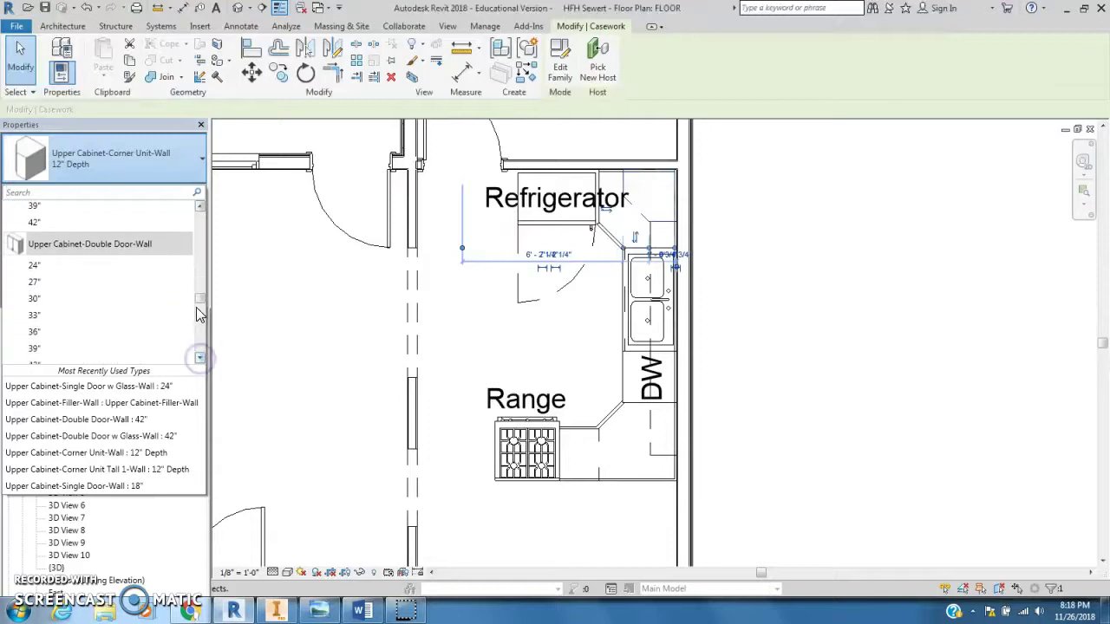
click(199, 311)
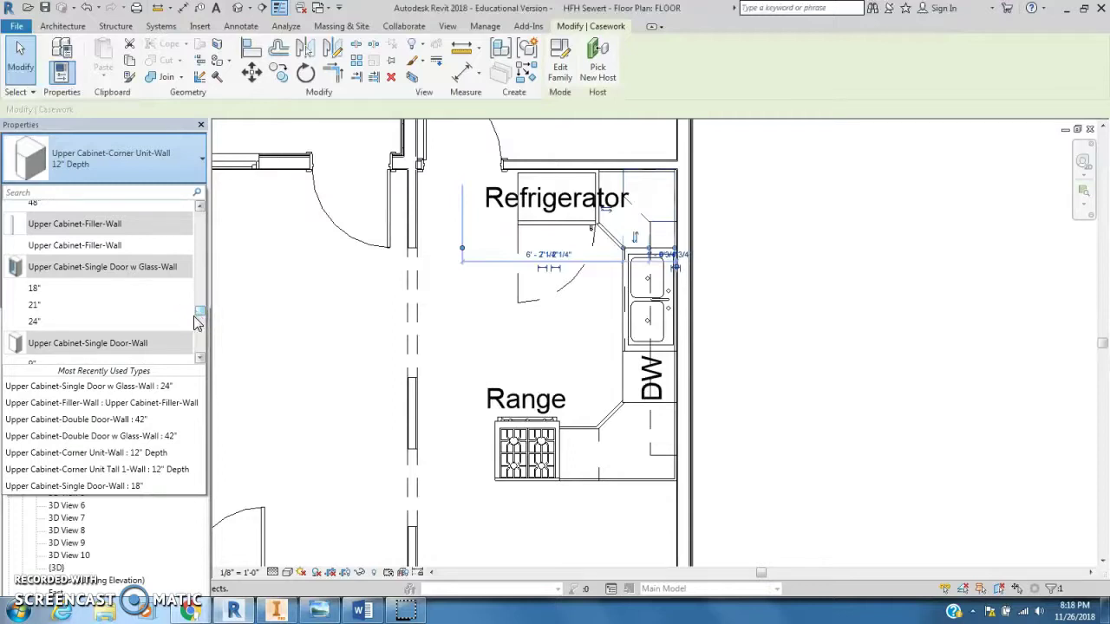